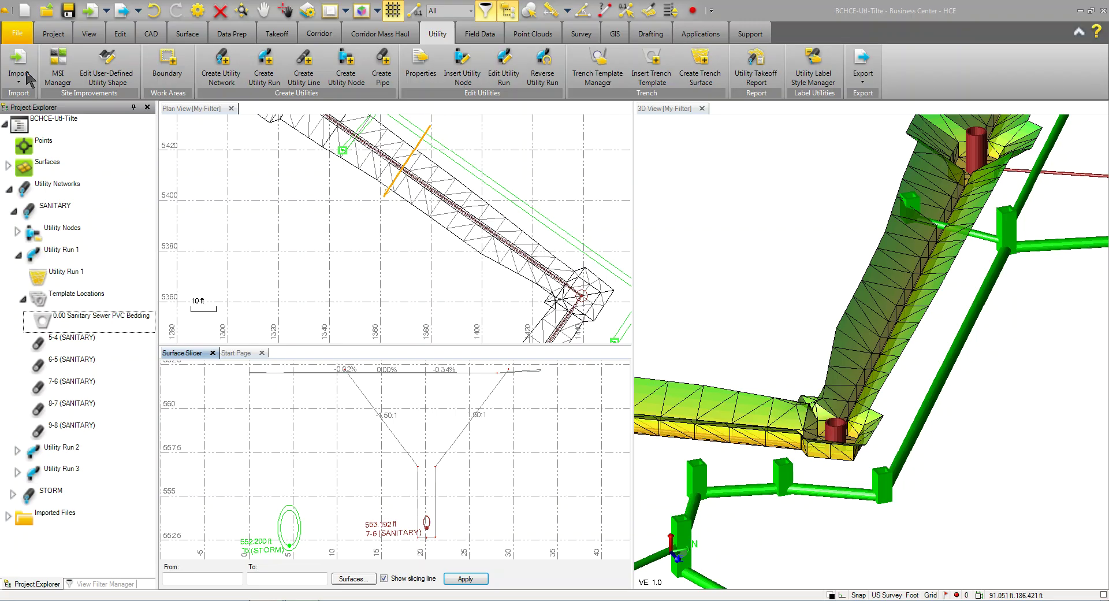
- Open the site improvement library and expand Site Improvements > Sanitary Sewer Structures
{"action": "left_click", "coordinate": [58, 68]}
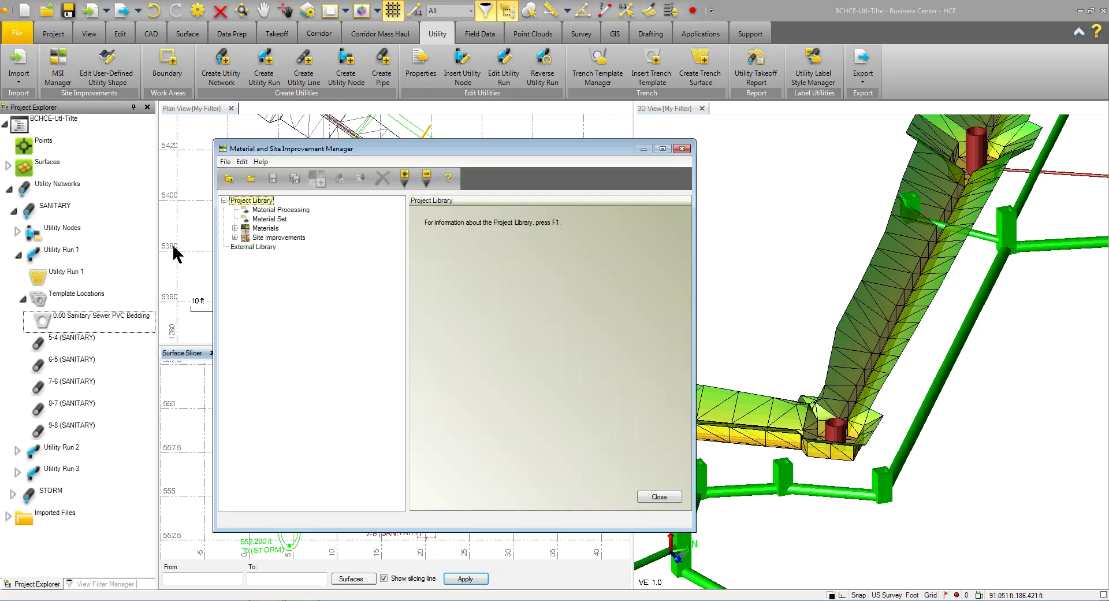
{"action": "left_click", "coordinate": [234, 237]}
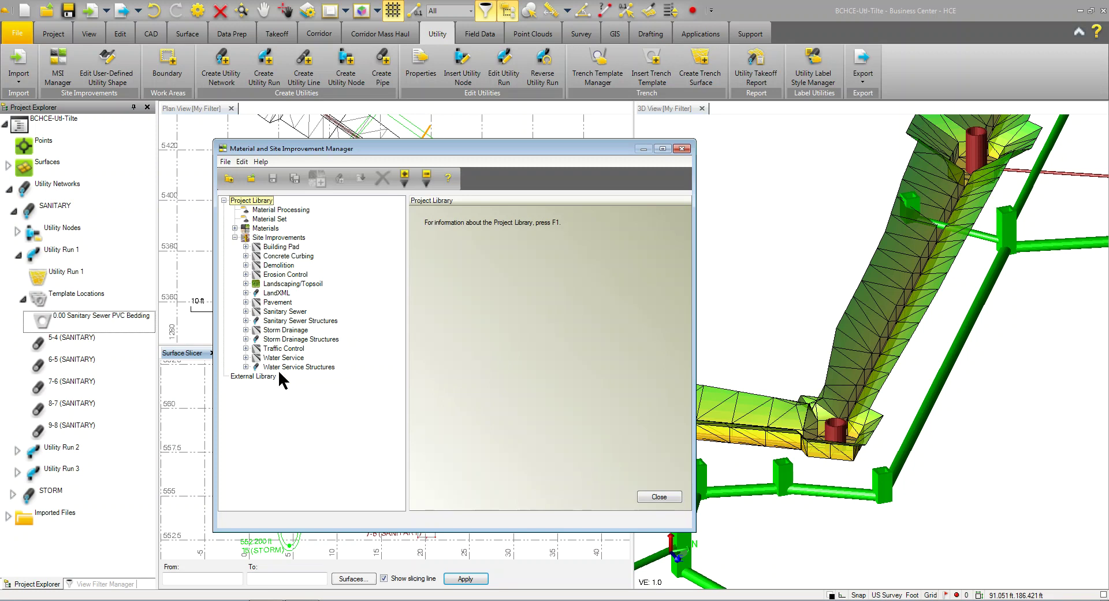
{"action": "left_click", "coordinate": [246, 320]}
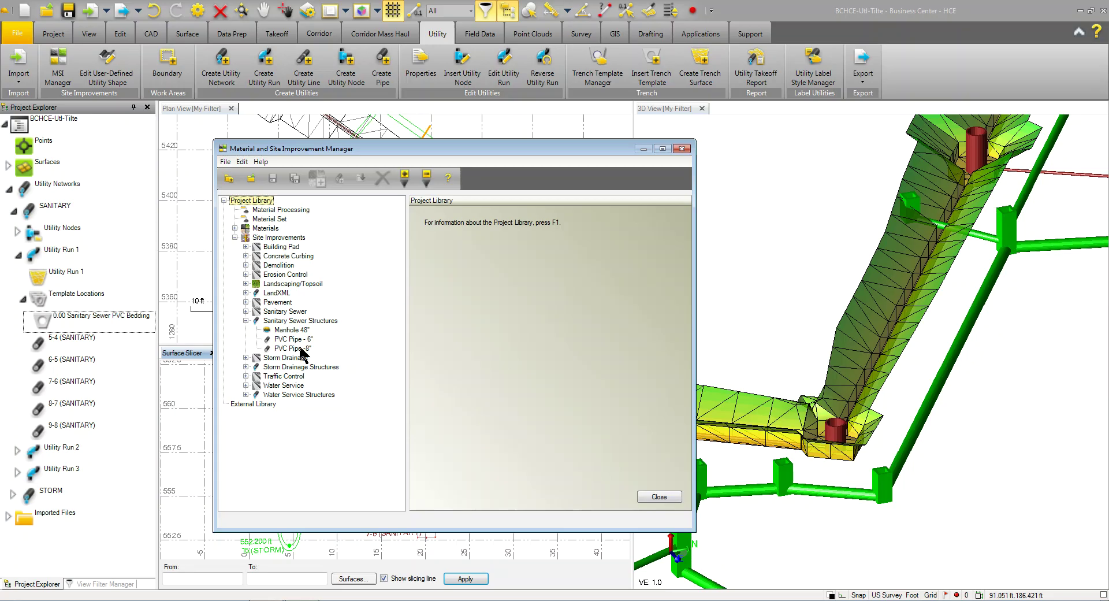
{"action": "left_click", "coordinate": [271, 238]}
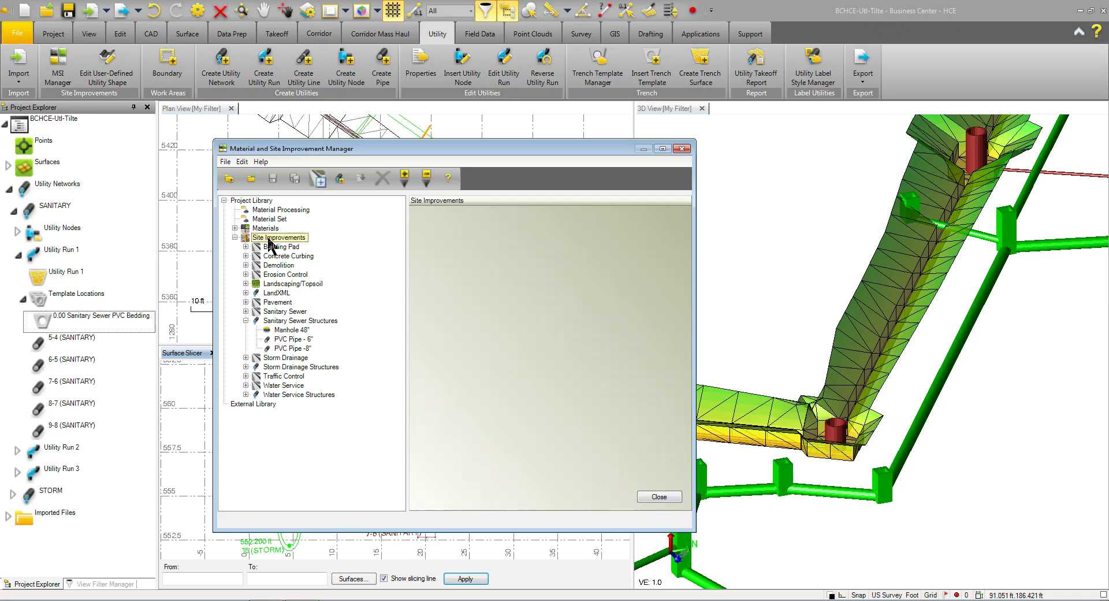
{"action": "left_click", "coordinate": [298, 321]}
- Inspect Manhole 48" (utility type kept as Gravity), then the PVC Pipe - 6" properties
{"action": "left_click", "coordinate": [291, 331]}
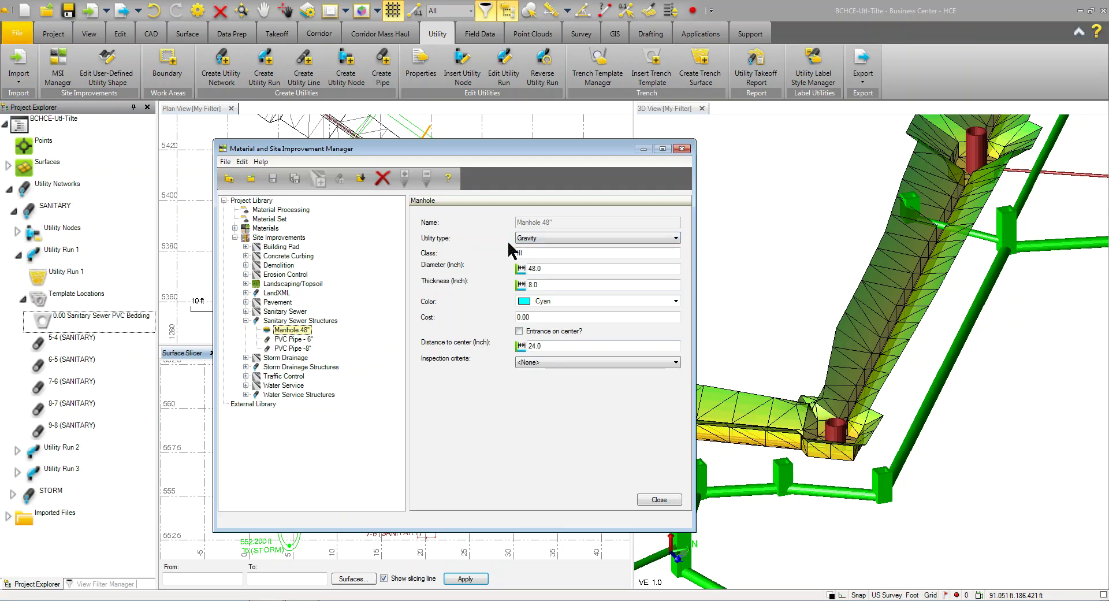
{"action": "left_click", "coordinate": [536, 238]}
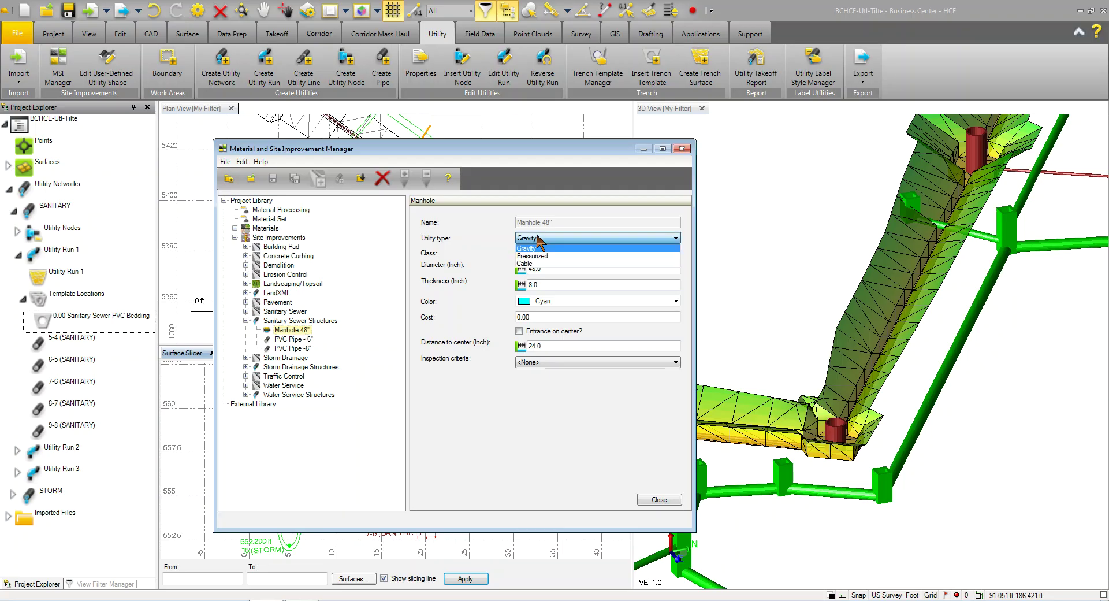
{"action": "left_click", "coordinate": [481, 260]}
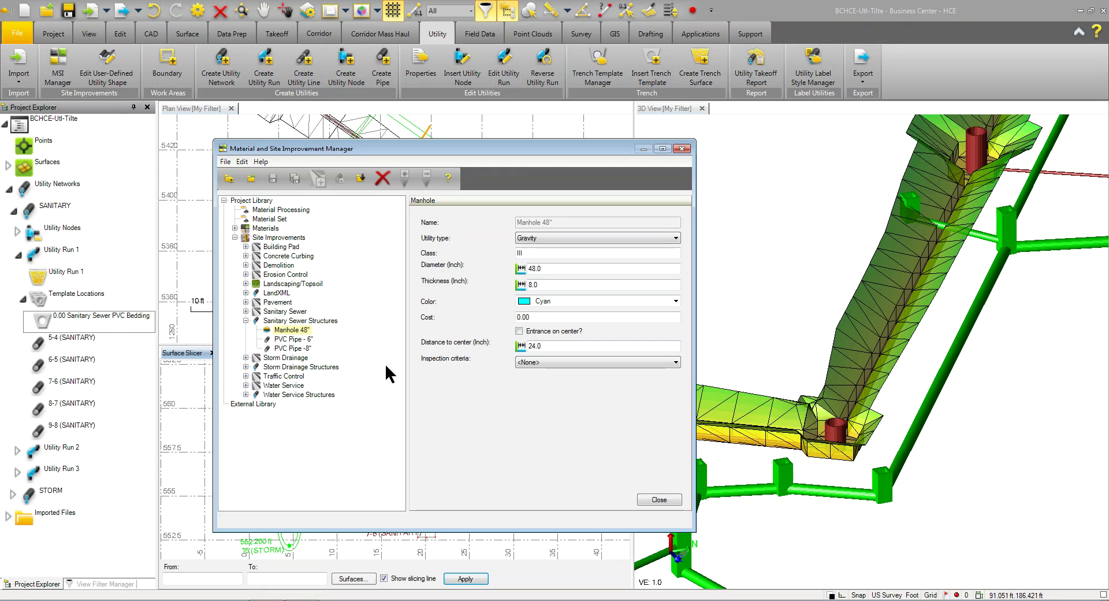
{"action": "left_click", "coordinate": [295, 340]}
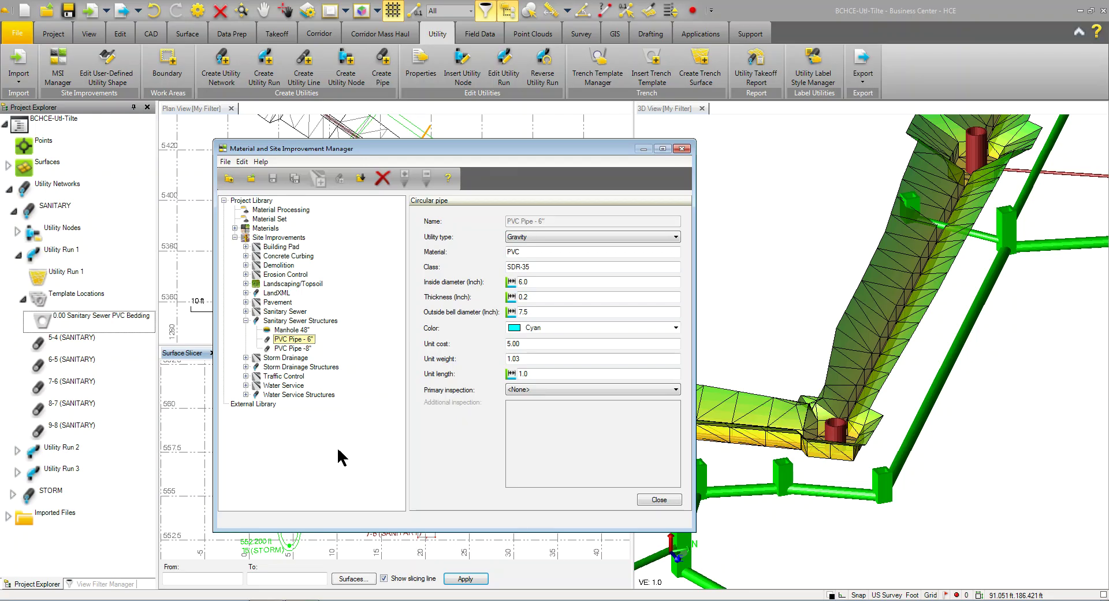
{"action": "left_click", "coordinate": [669, 500]}
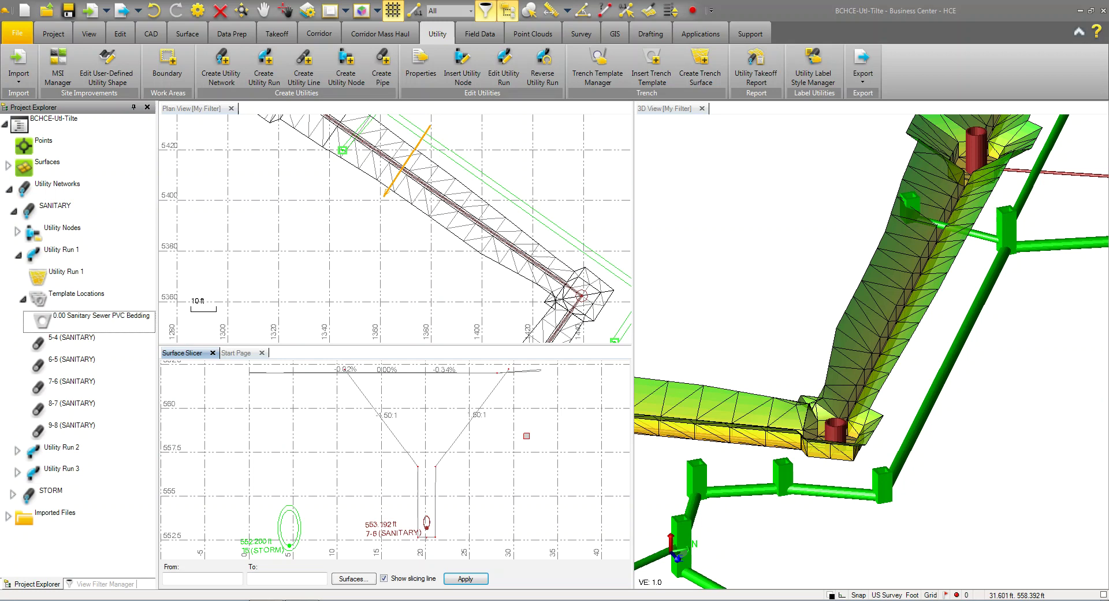
{"action": "left_click", "coordinate": [266, 80]}
{"action": "left_click", "coordinate": [13, 214]}
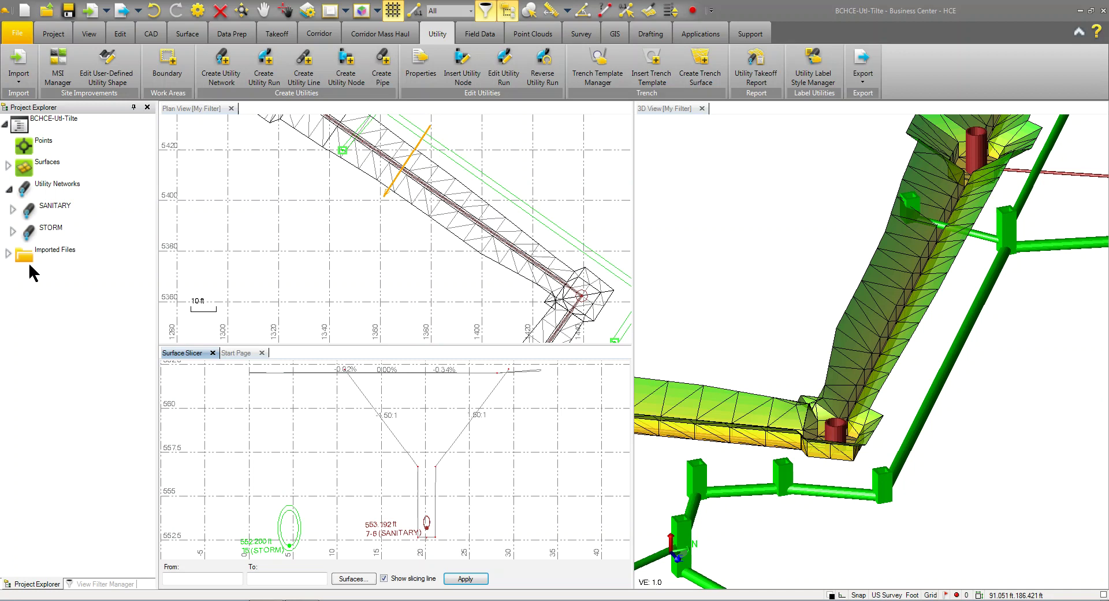
{"action": "left_click", "coordinate": [13, 209]}
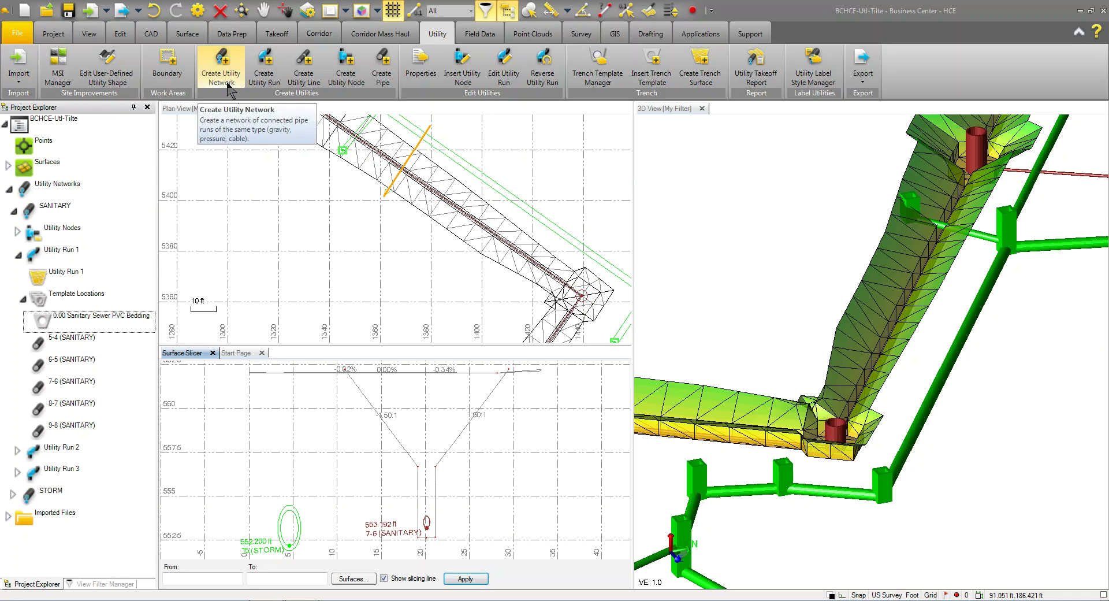
- Start Create Utility Run and frame the sanitary network in the Plan View
{"action": "left_click", "coordinate": [256, 87]}
{"action": "scroll", "coordinate": [359, 288], "scroll_direction": "down", "scroll_amount": 10}
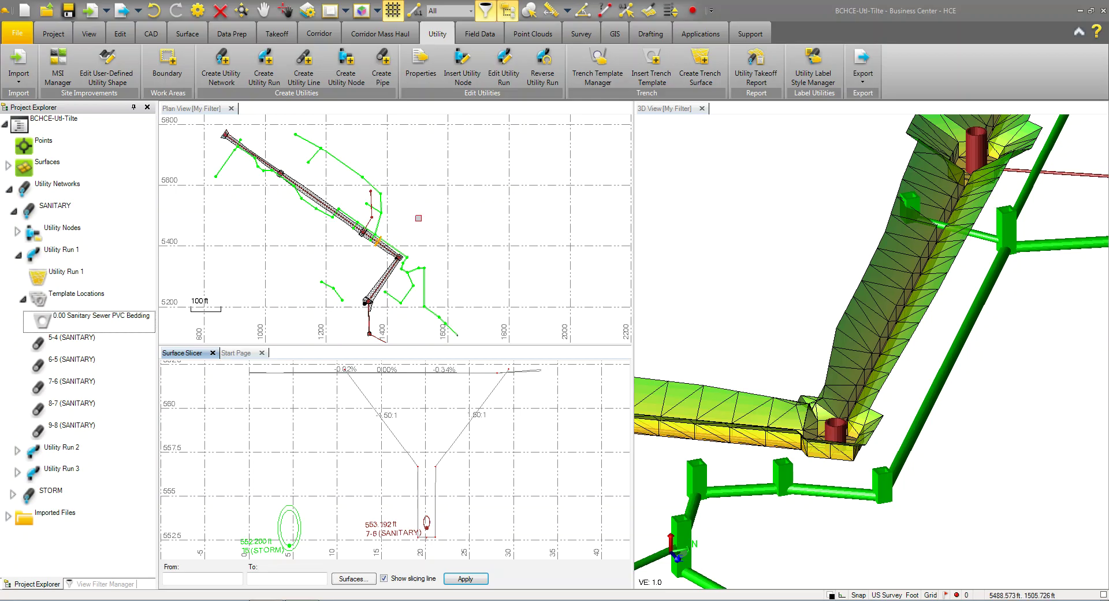
{"action": "scroll", "coordinate": [389, 222], "scroll_direction": "up", "scroll_amount": 3}
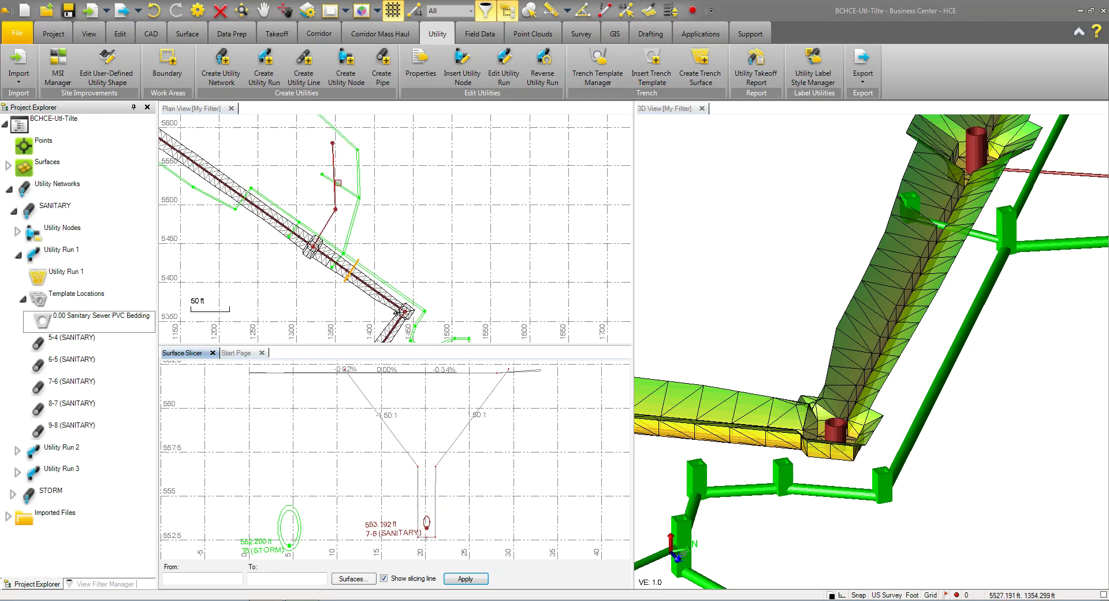
{"action": "scroll", "coordinate": [404, 311], "scroll_direction": "down", "scroll_amount": 5}
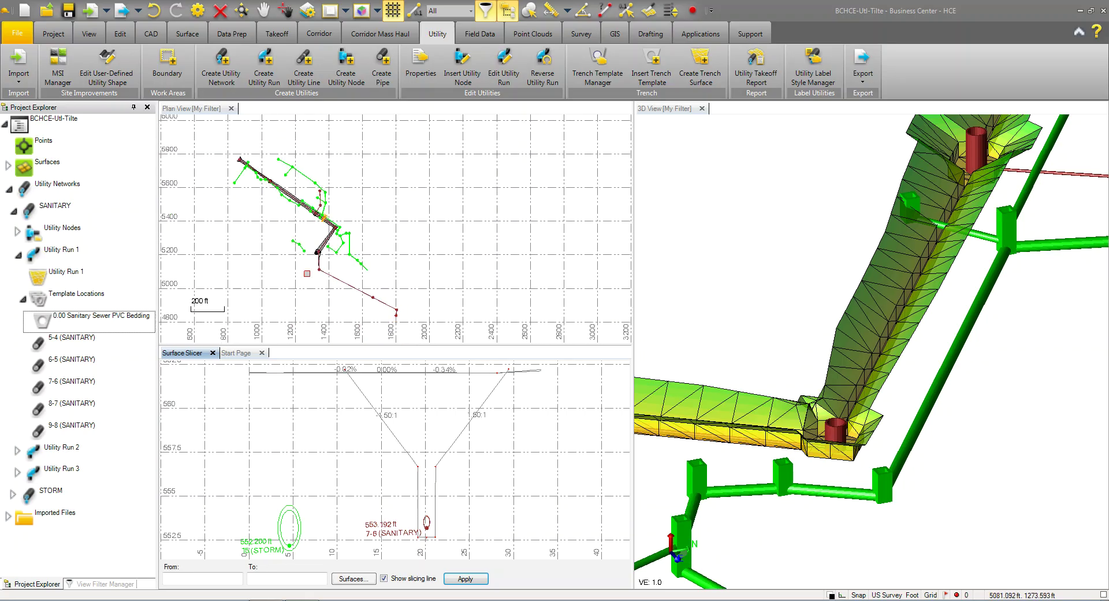
{"action": "scroll", "coordinate": [293, 215], "scroll_direction": "up", "scroll_amount": 5}
{"action": "middle_click_drag", "start_coordinate": [293, 215], "coordinate": [347, 233]}
{"action": "scroll", "coordinate": [346, 240], "scroll_direction": "down", "scroll_amount": 2}
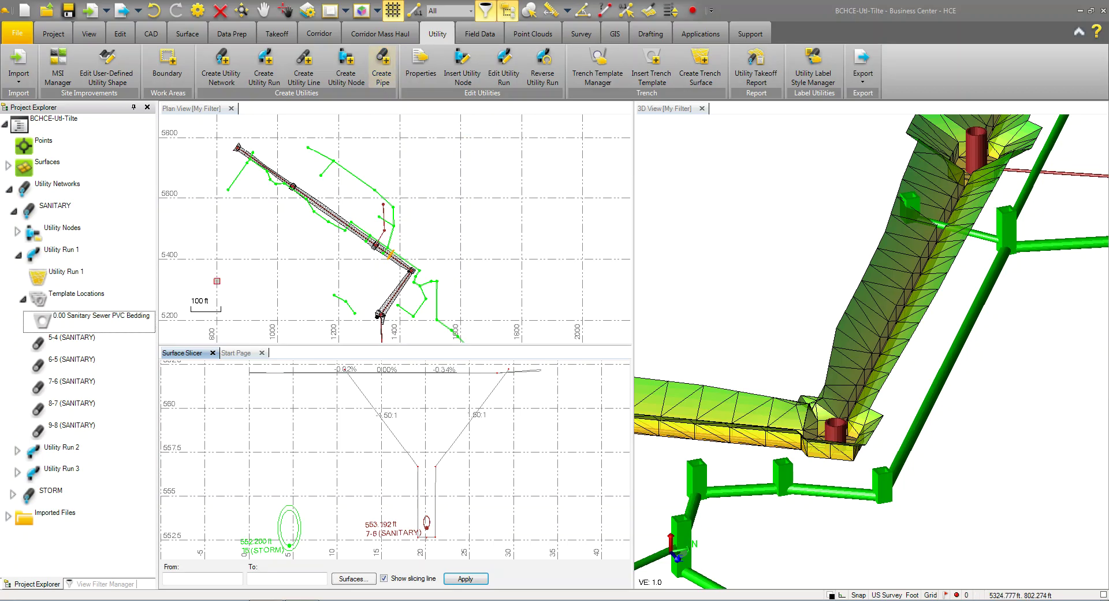
- Select pipes 5-4 and 6-5 (SANITARY) and locate manholes MH5 and MH6
{"action": "left_click", "coordinate": [86, 341]}
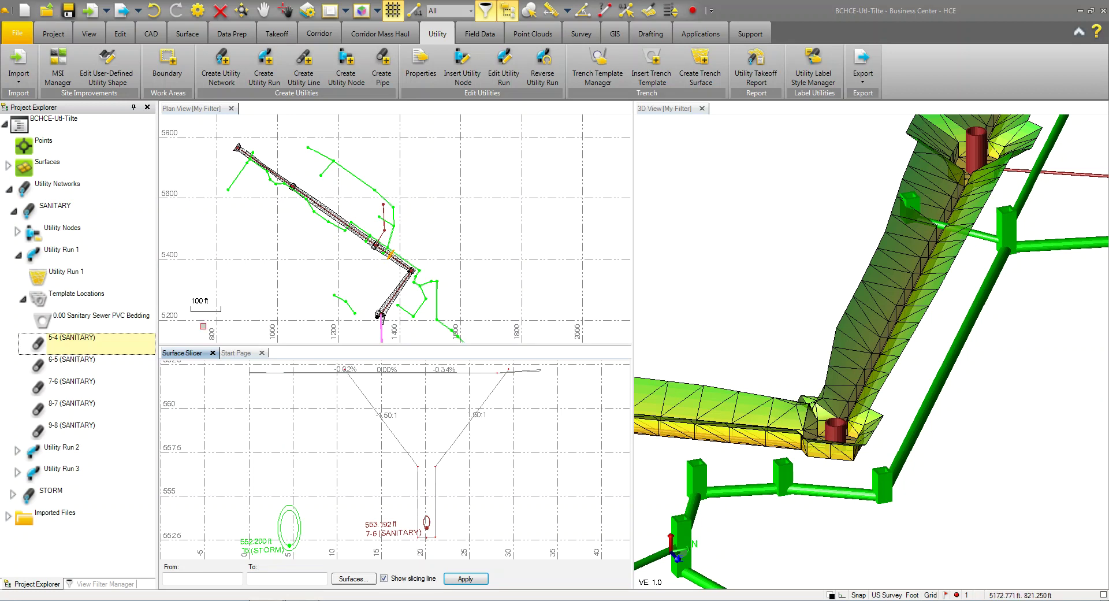
{"action": "middle_click_drag", "start_coordinate": [388, 323], "coordinate": [382, 292]}
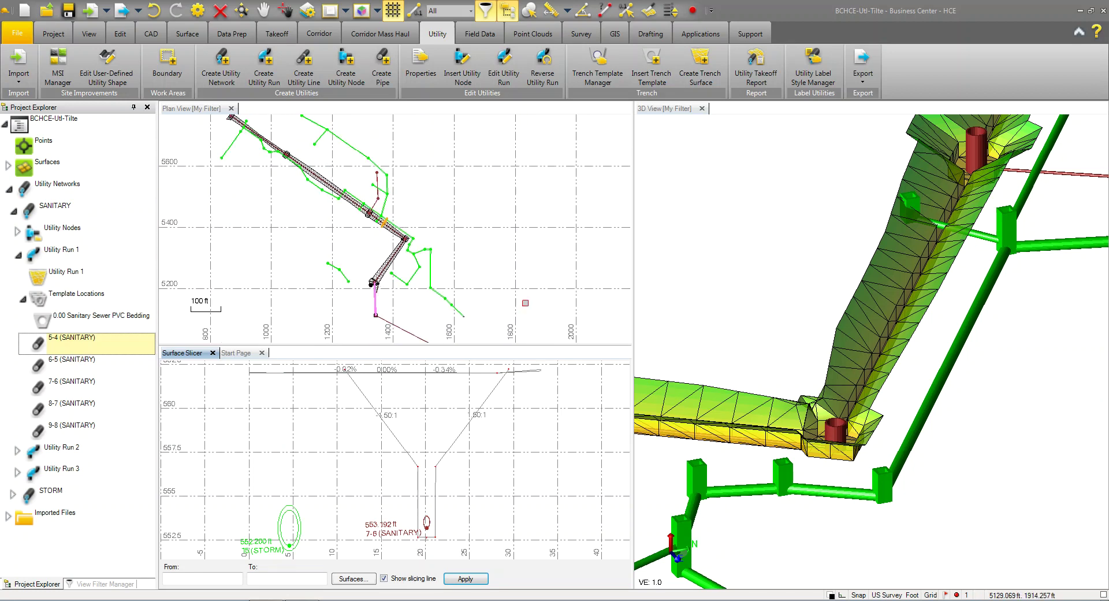
{"action": "left_click", "coordinate": [74, 370]}
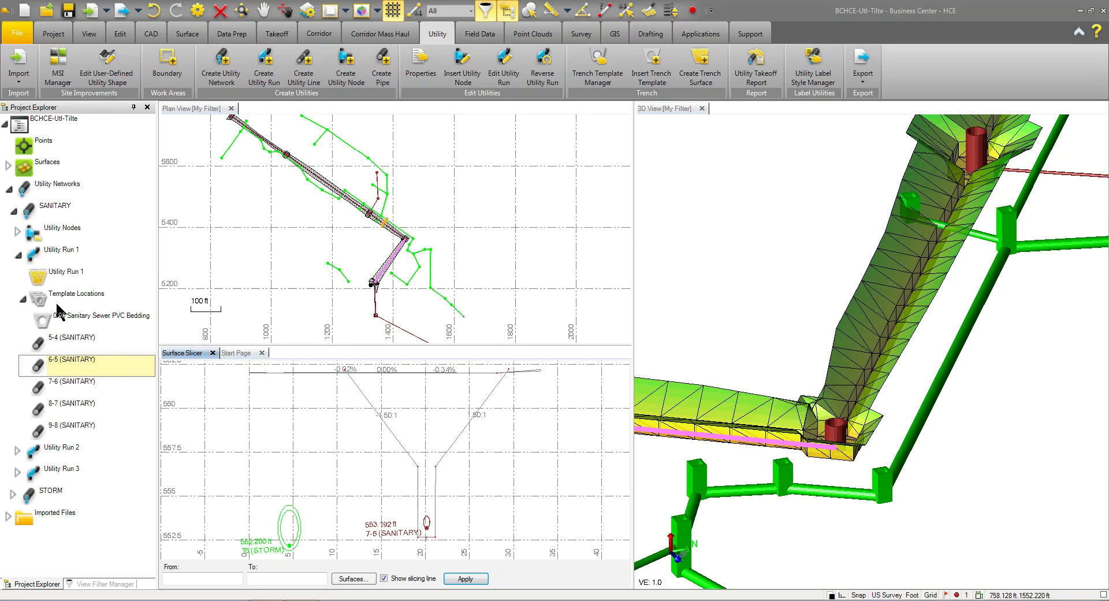
{"action": "left_click", "coordinate": [17, 232]}
{"action": "left_click", "coordinate": [58, 338]}
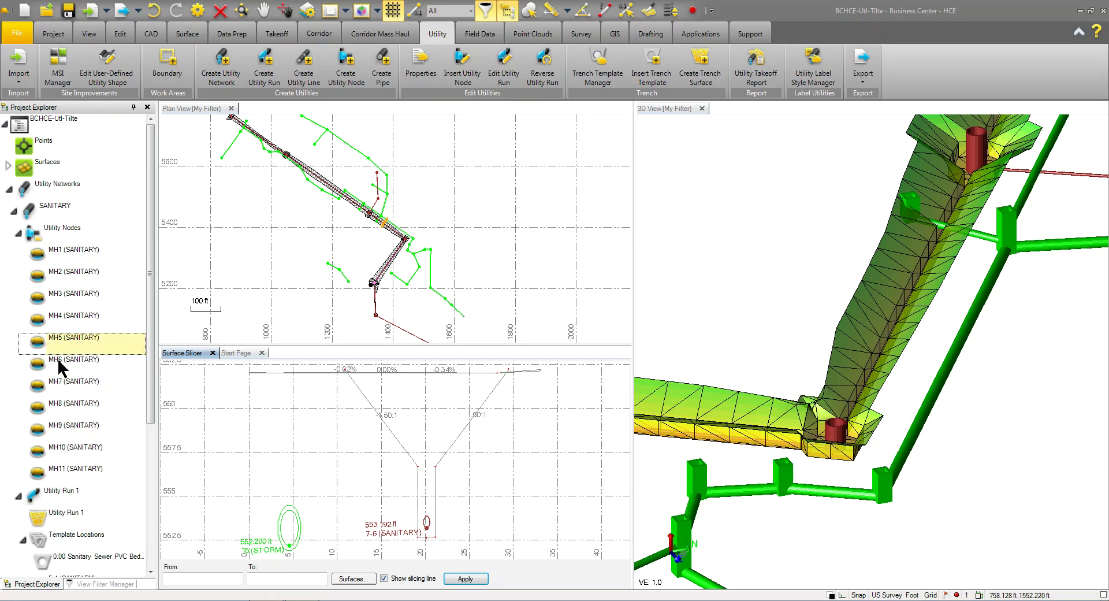
{"action": "left_click", "coordinate": [59, 364]}
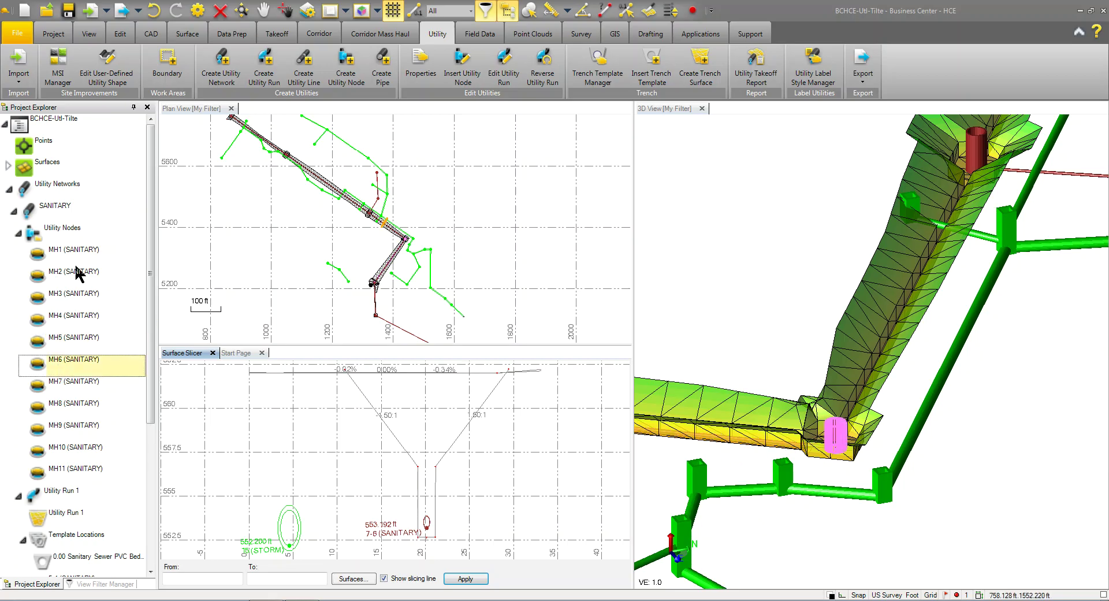
{"action": "left_click", "coordinate": [17, 231]}
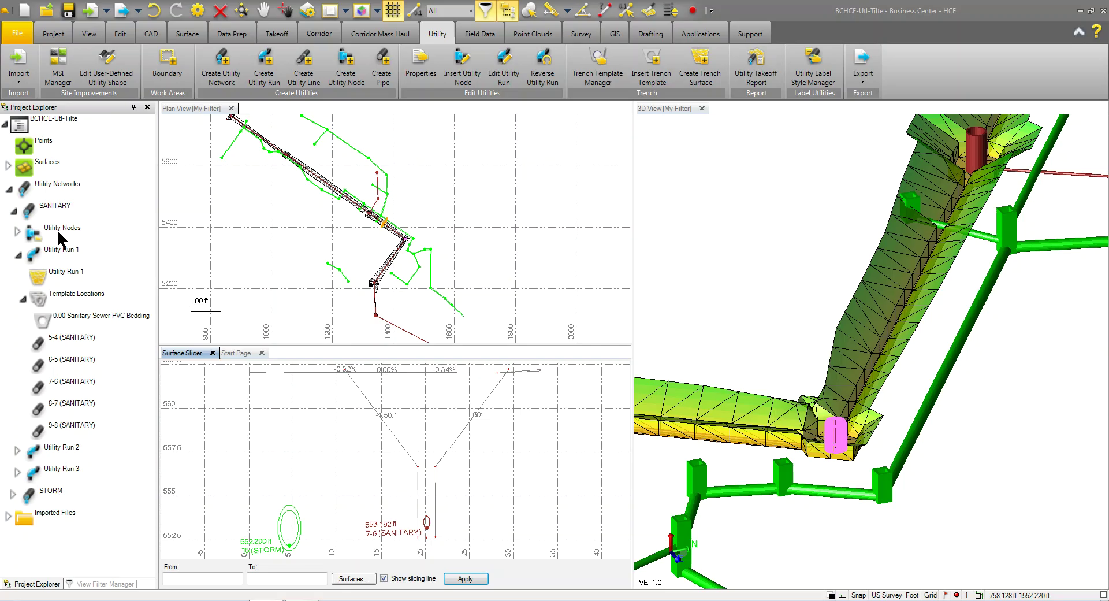
- Re-expand Utility Run 1 and select its 0.00 template location, trench, and pipes 5-4 and 6-5
{"action": "left_click", "coordinate": [19, 254]}
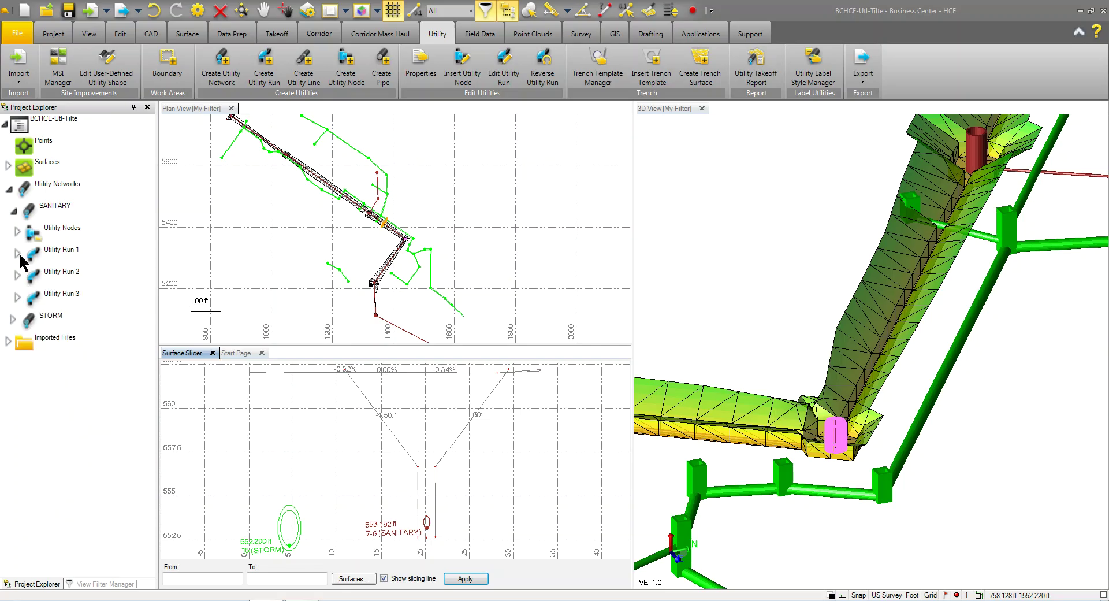
{"action": "left_click", "coordinate": [18, 254]}
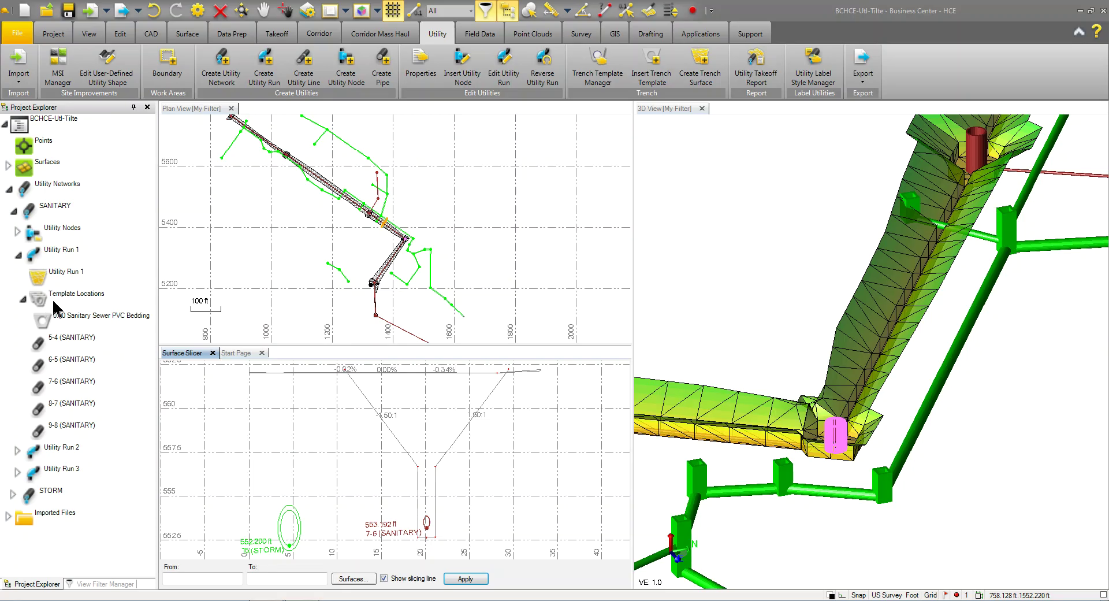
{"action": "left_click", "coordinate": [69, 315]}
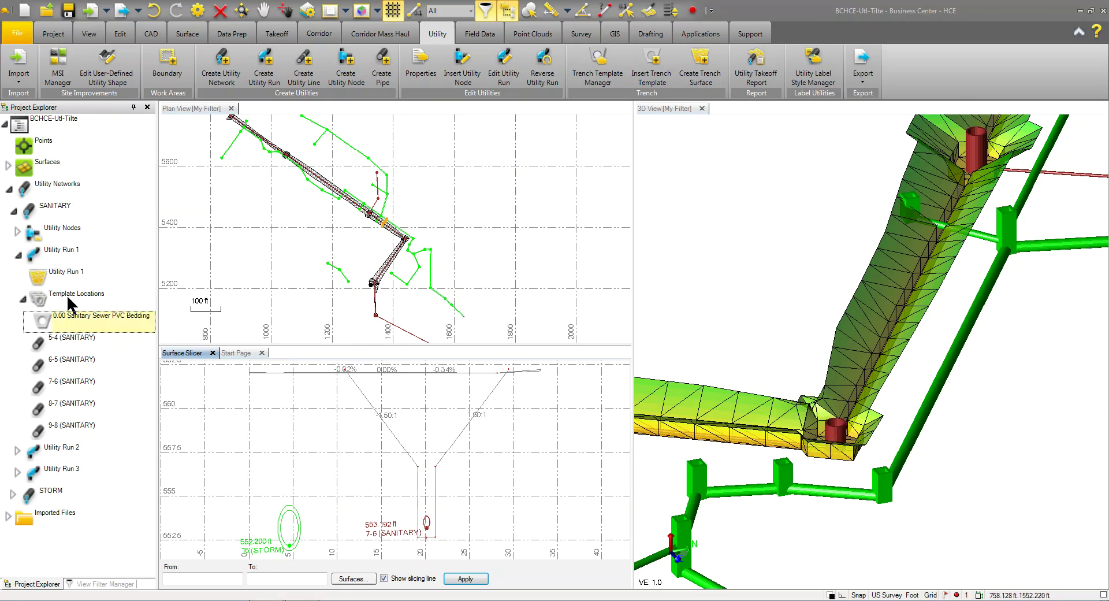
{"action": "left_click", "coordinate": [67, 294]}
{"action": "left_click", "coordinate": [62, 275]}
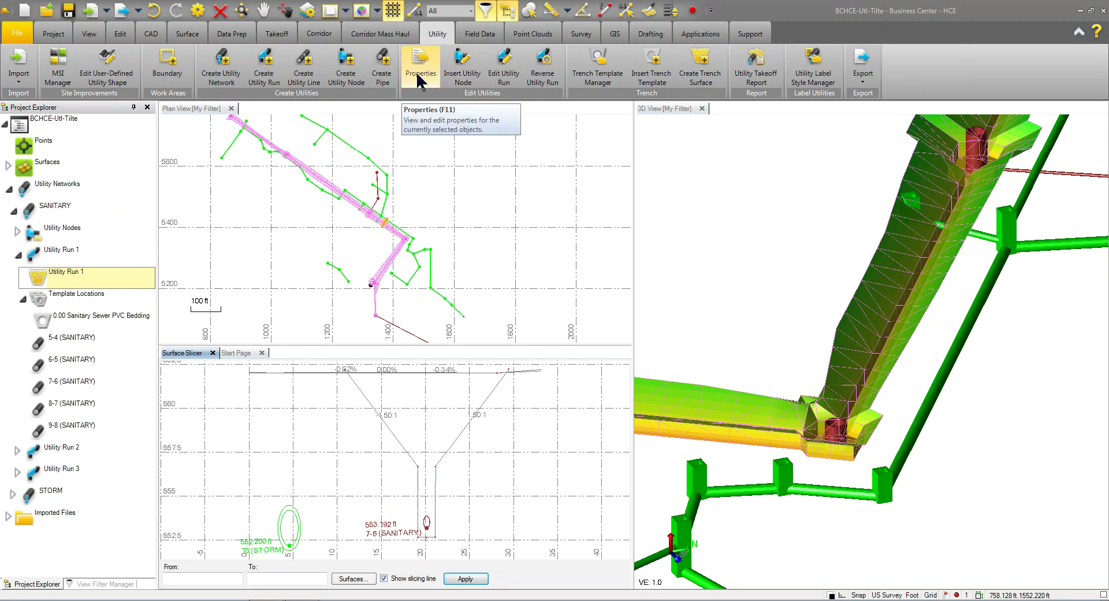
{"action": "left_click", "coordinate": [64, 351]}
{"action": "left_click", "coordinate": [68, 360]}
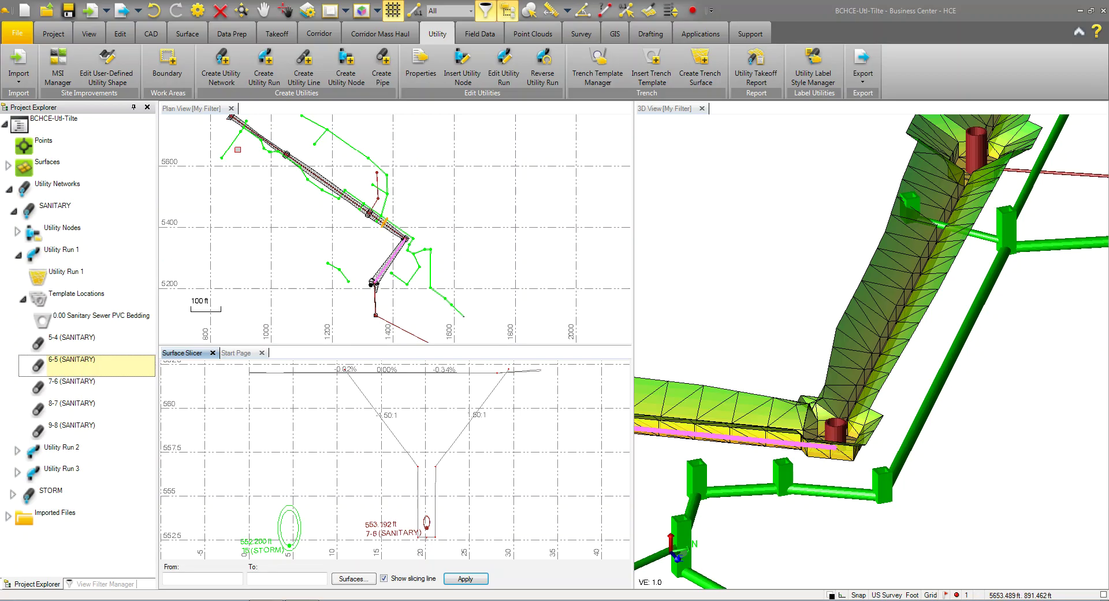
{"action": "left_click", "coordinate": [420, 71]}
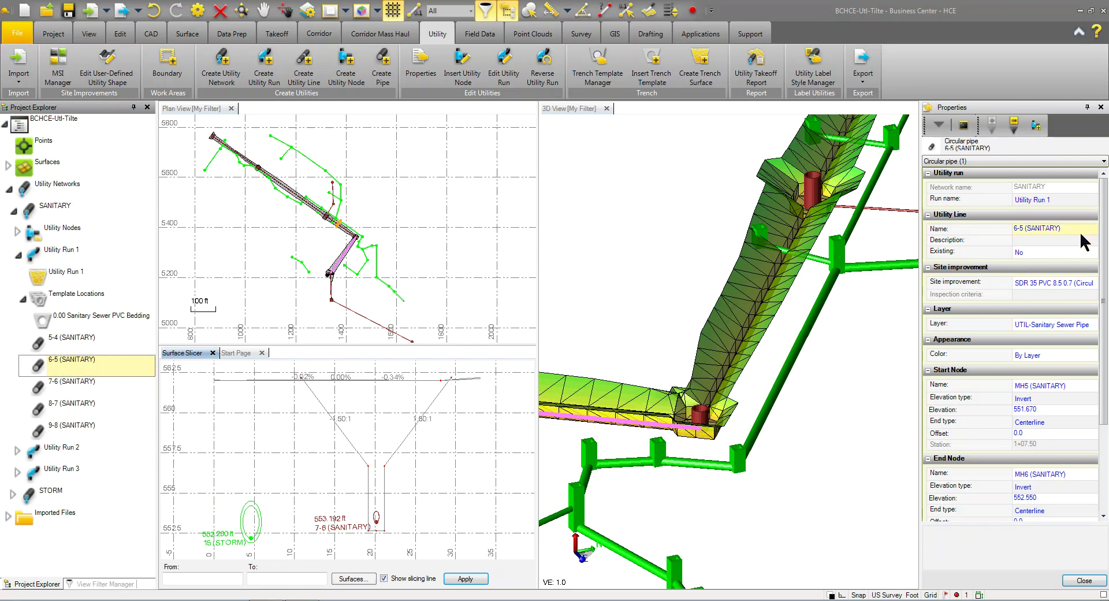
{"action": "scroll", "coordinate": [1080, 231], "scroll_direction": "down", "scroll_amount": 2}
{"action": "scroll", "coordinate": [990, 306], "scroll_direction": "down", "scroll_amount": 1}
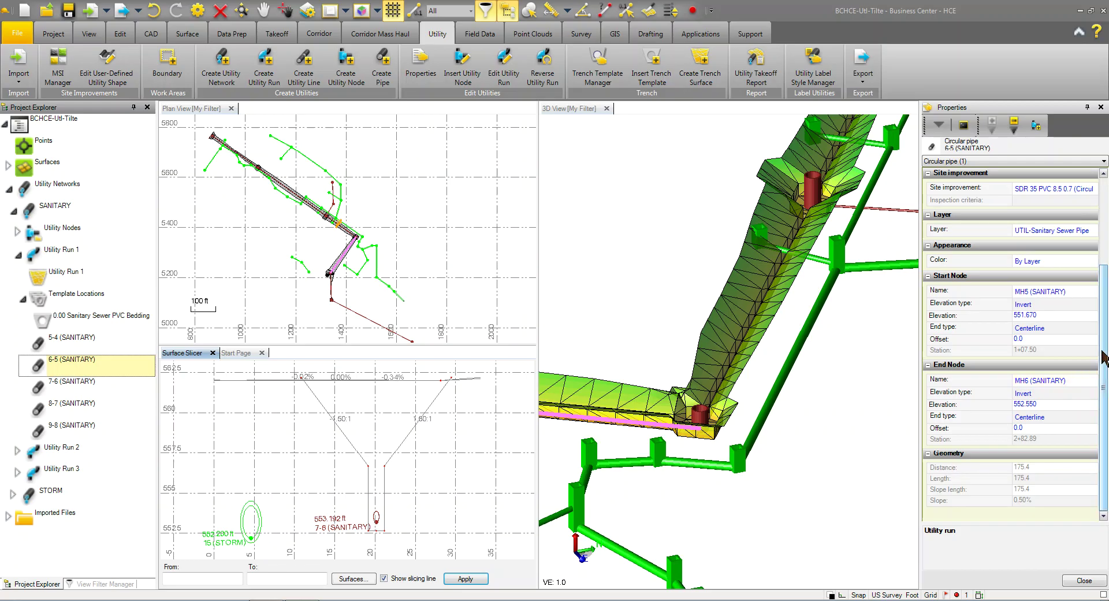
{"action": "scroll", "coordinate": [1102, 277], "scroll_direction": "up", "scroll_amount": 2}
{"action": "scroll", "coordinate": [1102, 277], "scroll_direction": "up", "scroll_amount": 1}
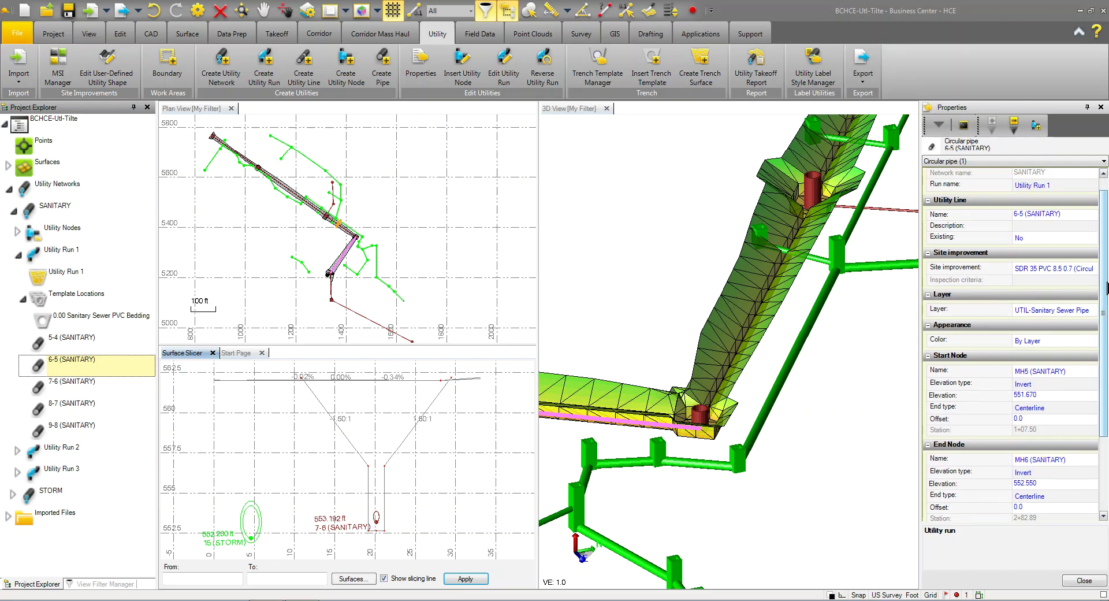
{"action": "left_click", "coordinate": [1037, 311]}
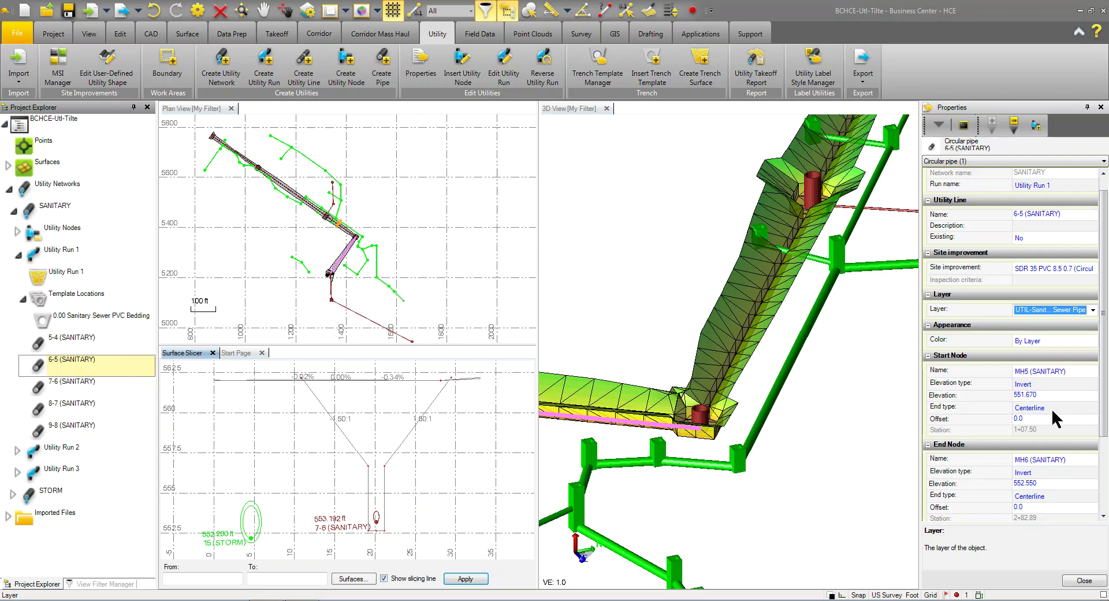
{"action": "left_click", "coordinate": [1101, 106]}
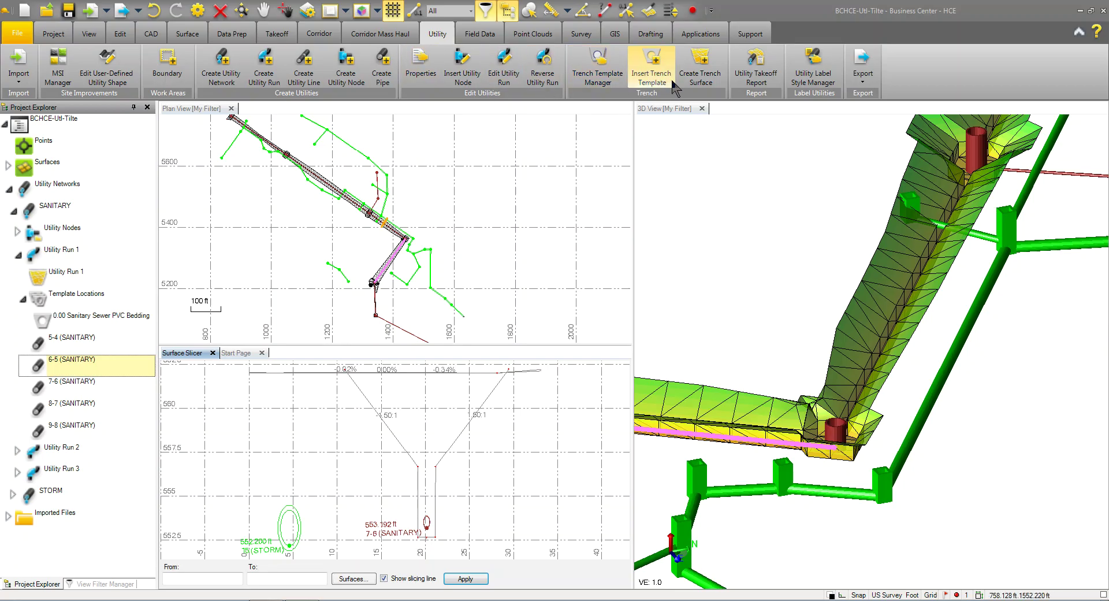
- Open the Trench Template Manager and select the Sanitary Sewer PVC Bedding template
{"action": "left_click", "coordinate": [600, 80]}
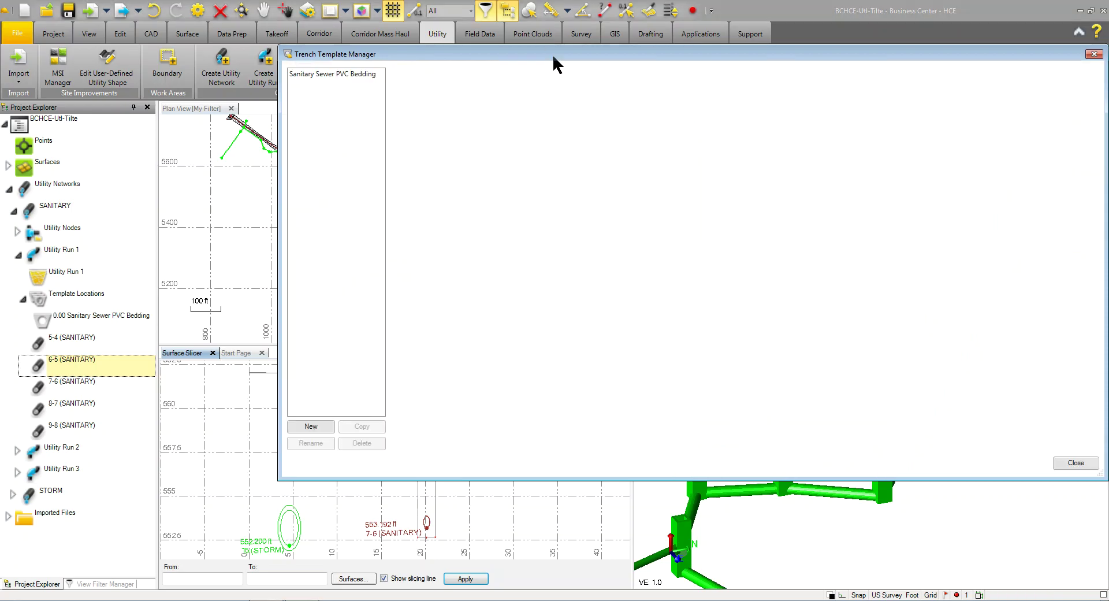
{"action": "left_click_drag", "start_coordinate": [556, 53], "coordinate": [402, 55]}
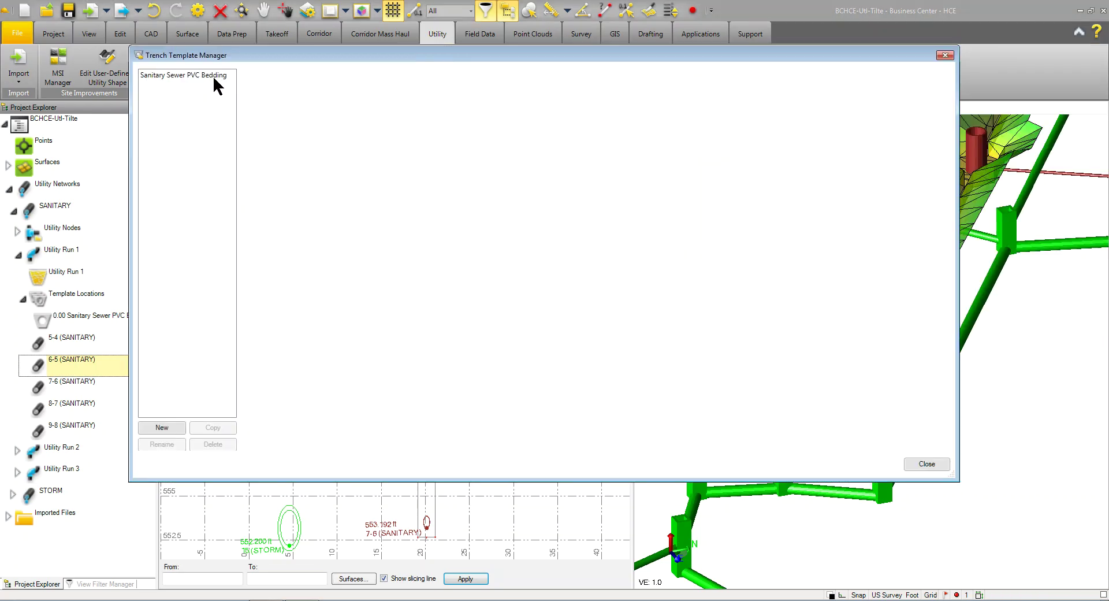
{"action": "left_click", "coordinate": [213, 76]}
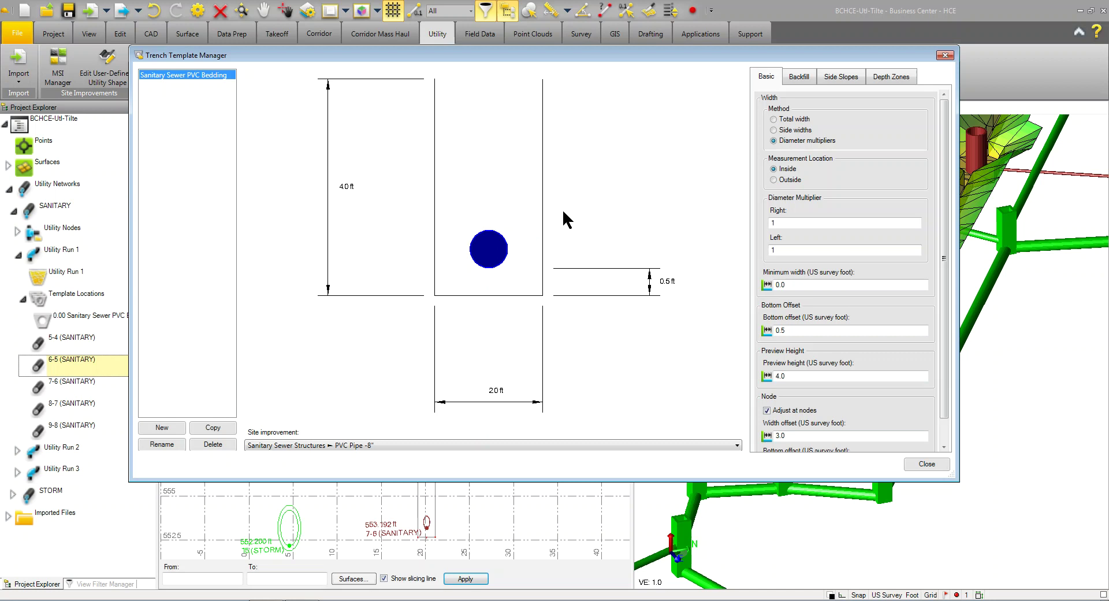
- Set the template's site improvement to RCP III 15.5 3.0 circular pipe, after trying RCP III 18.5 3.5 and DIP - 8"
{"action": "left_click", "coordinate": [366, 445]}
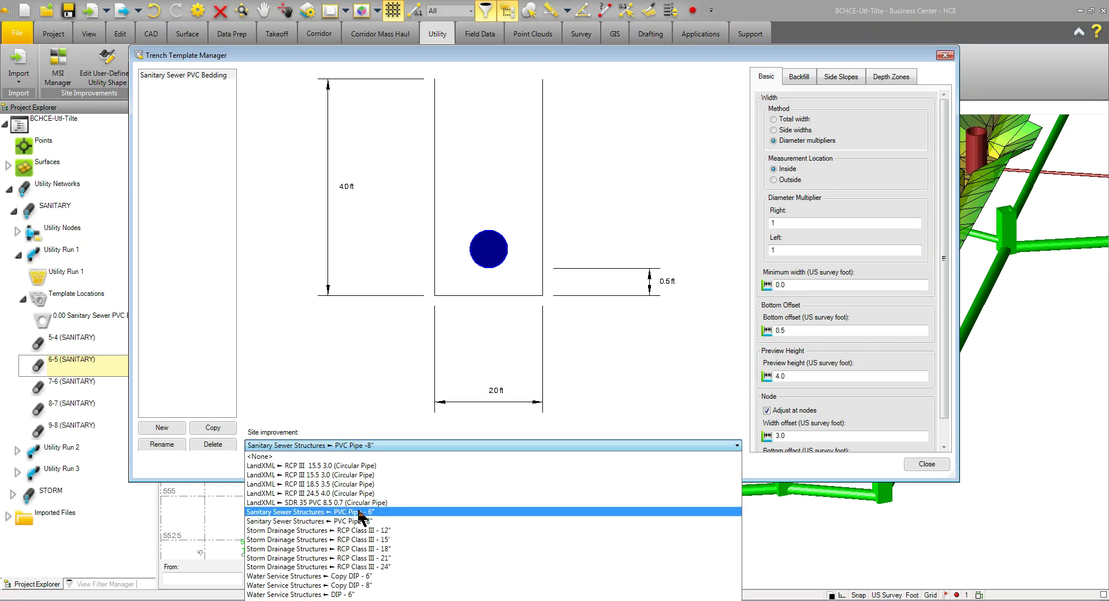
{"action": "left_click", "coordinate": [355, 484]}
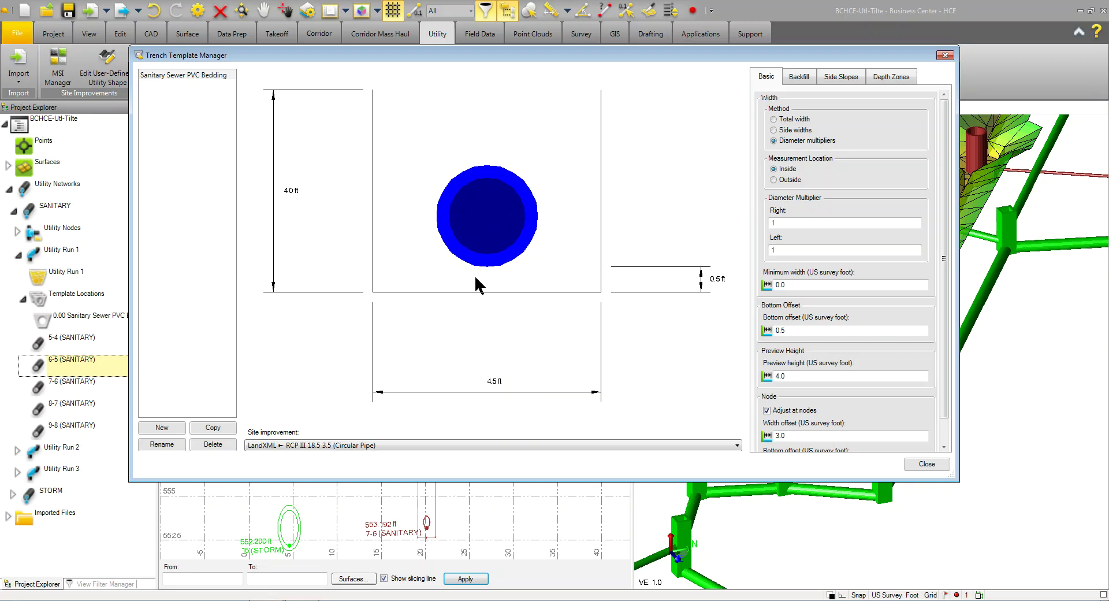
{"action": "left_click", "coordinate": [433, 446]}
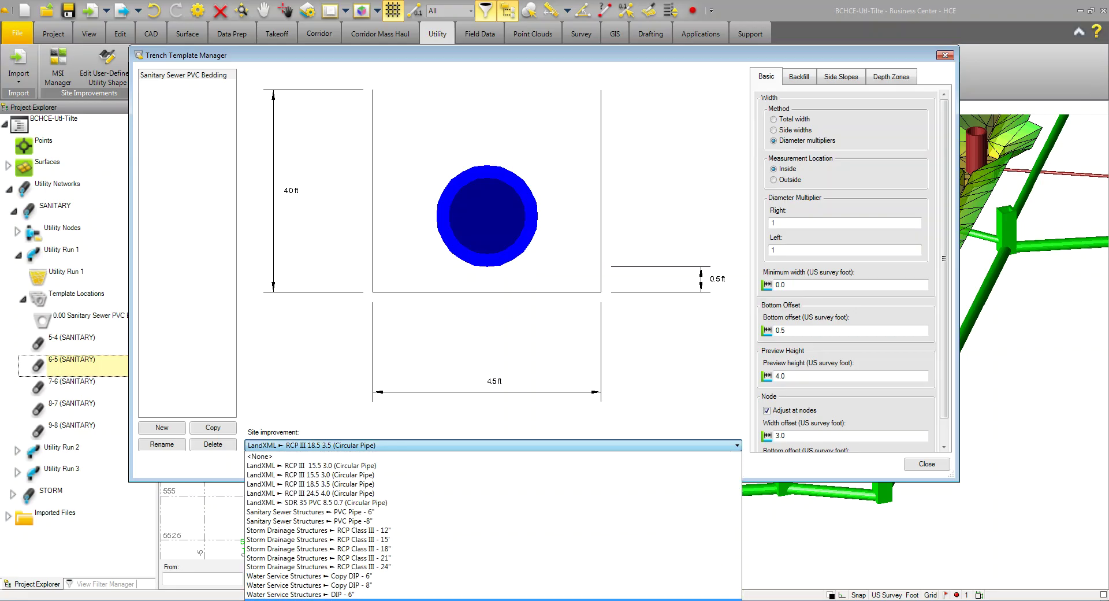
{"action": "left_click", "coordinate": [341, 595]}
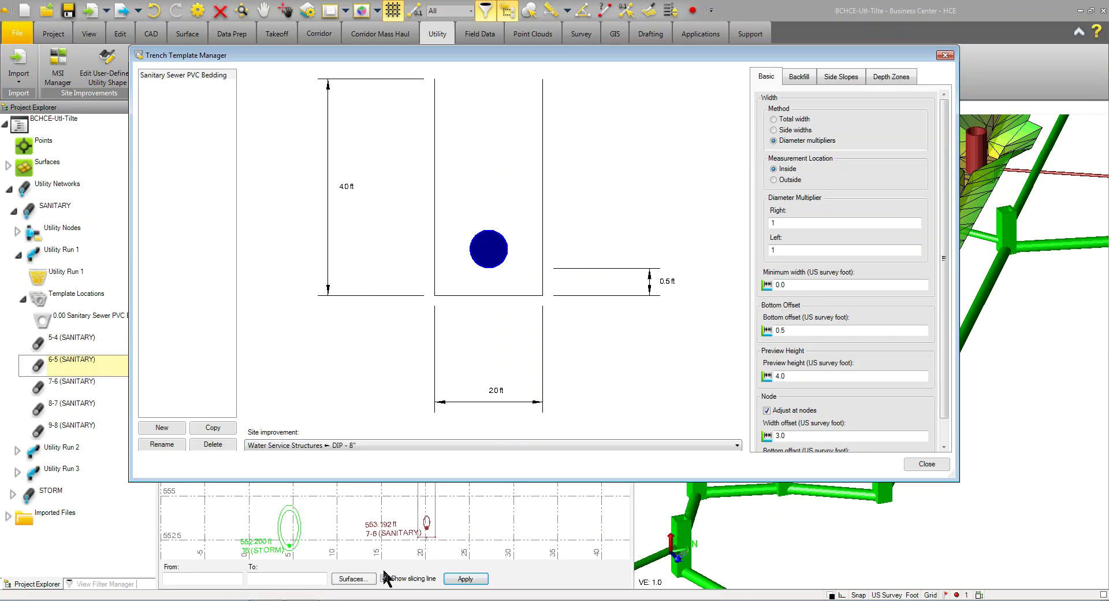
{"action": "left_click", "coordinate": [341, 445]}
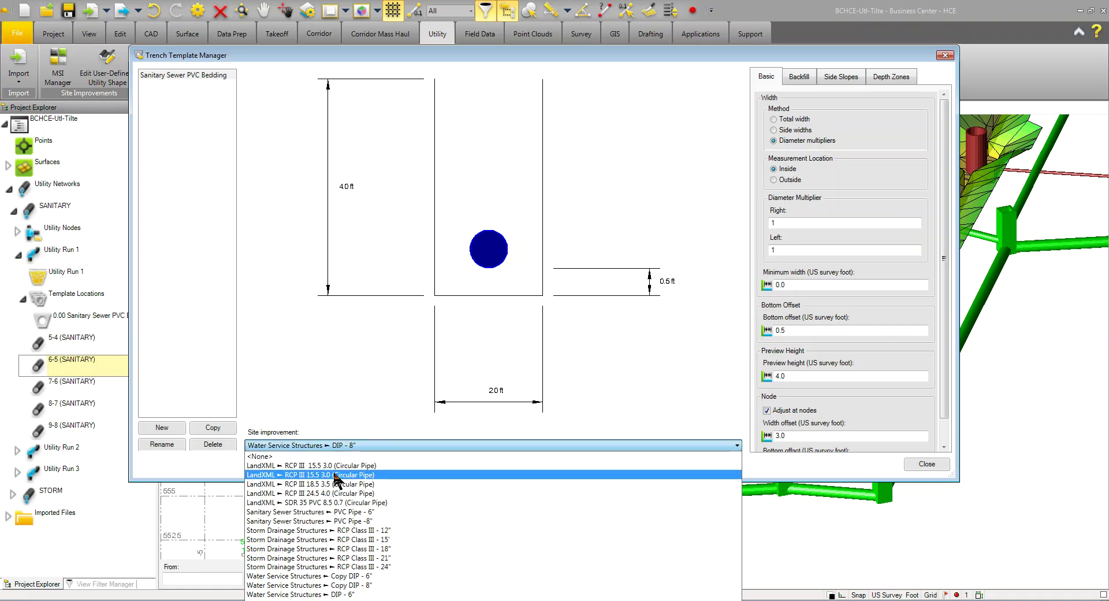
{"action": "left_click", "coordinate": [338, 475]}
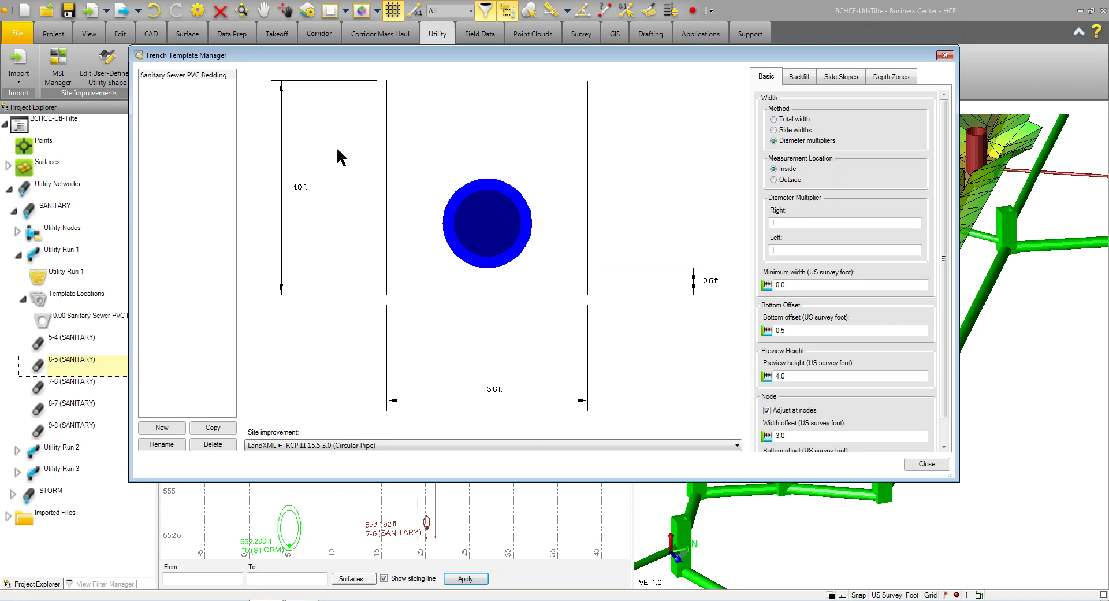
- On the Basic tab, change the template preview height to 4.0 ft
{"action": "left_click_drag", "start_coordinate": [940, 200], "coordinate": [943, 241]}
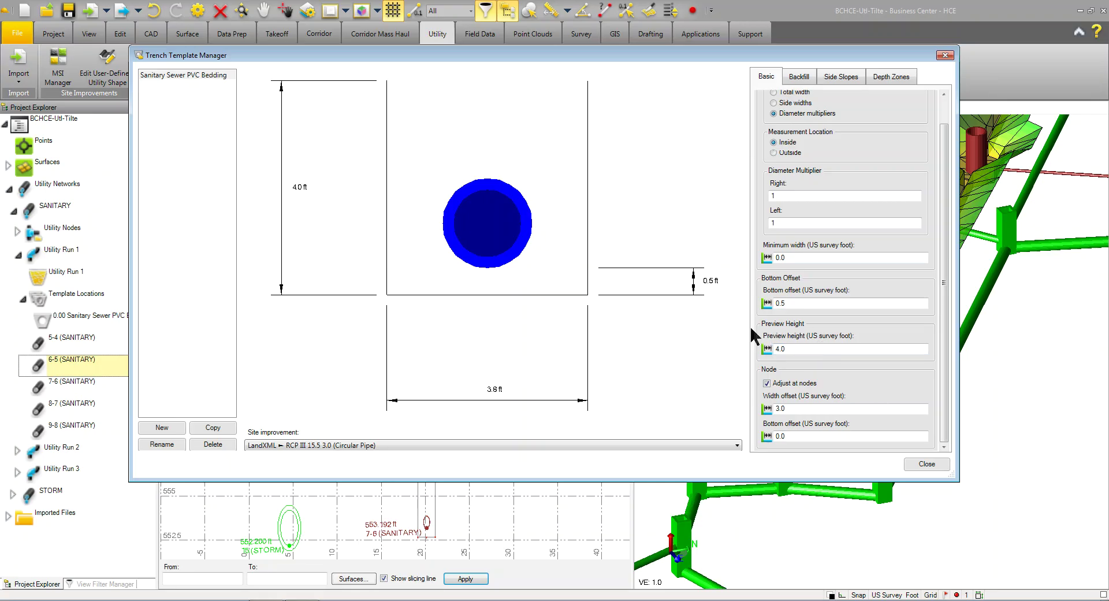
{"action": "left_click", "coordinate": [791, 349]}
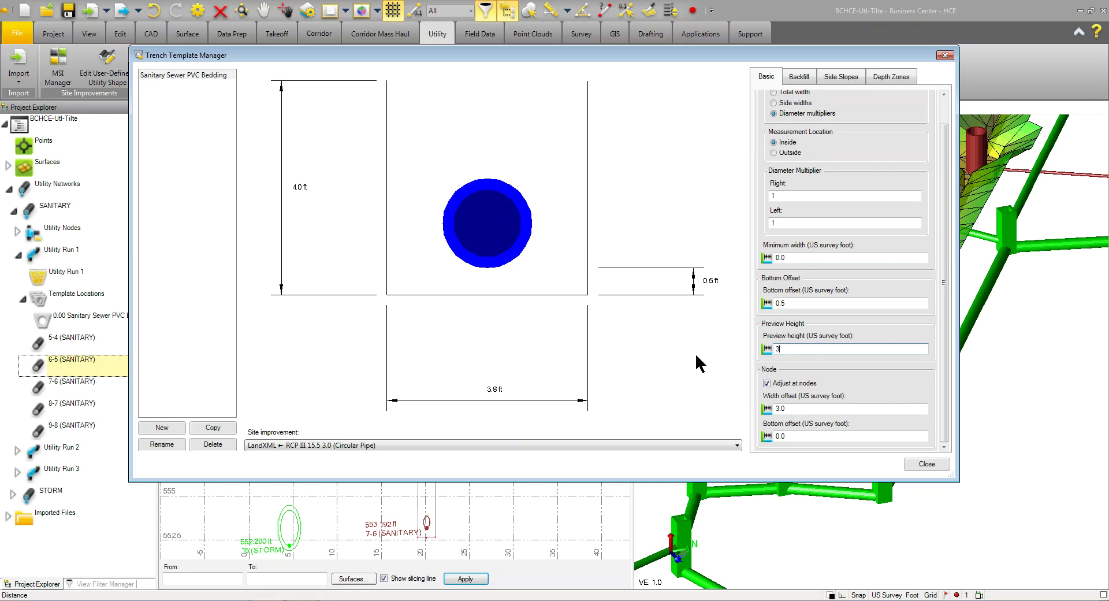
{"action": "key", "text": "Return"}
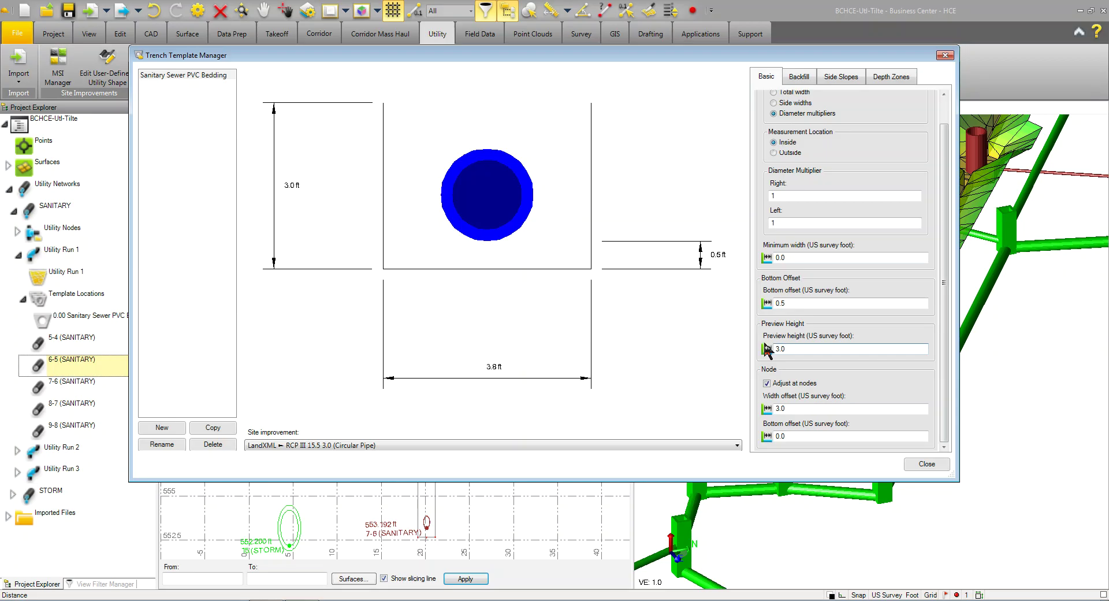
{"action": "left_click", "coordinate": [782, 349]}
{"action": "type", "text": "4"}
{"action": "key", "text": "Return"}
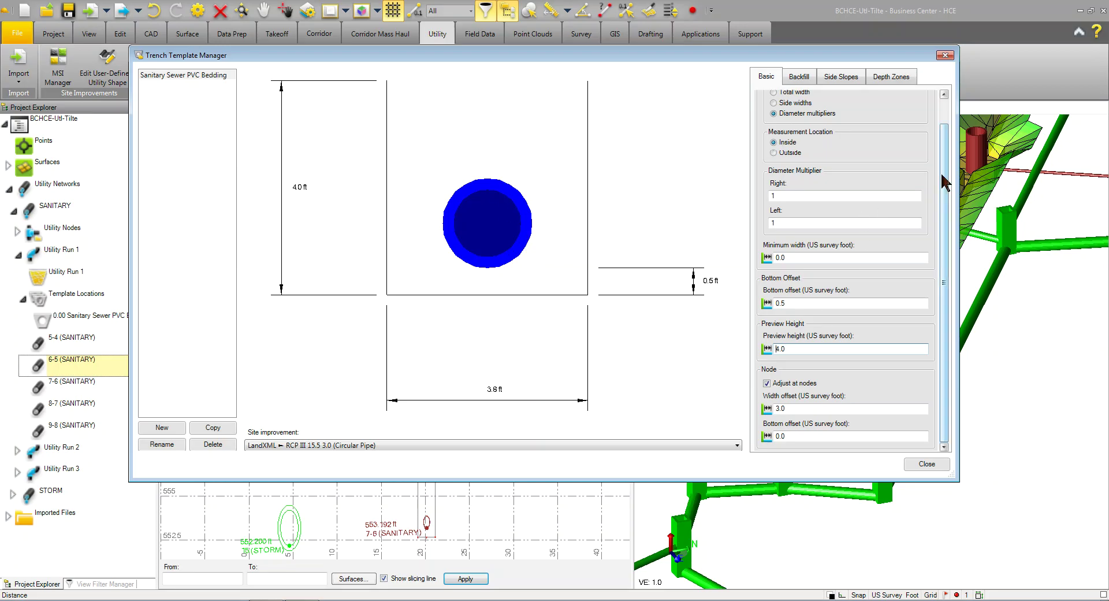
{"action": "scroll", "coordinate": [940, 172], "scroll_direction": "up", "scroll_amount": 2}
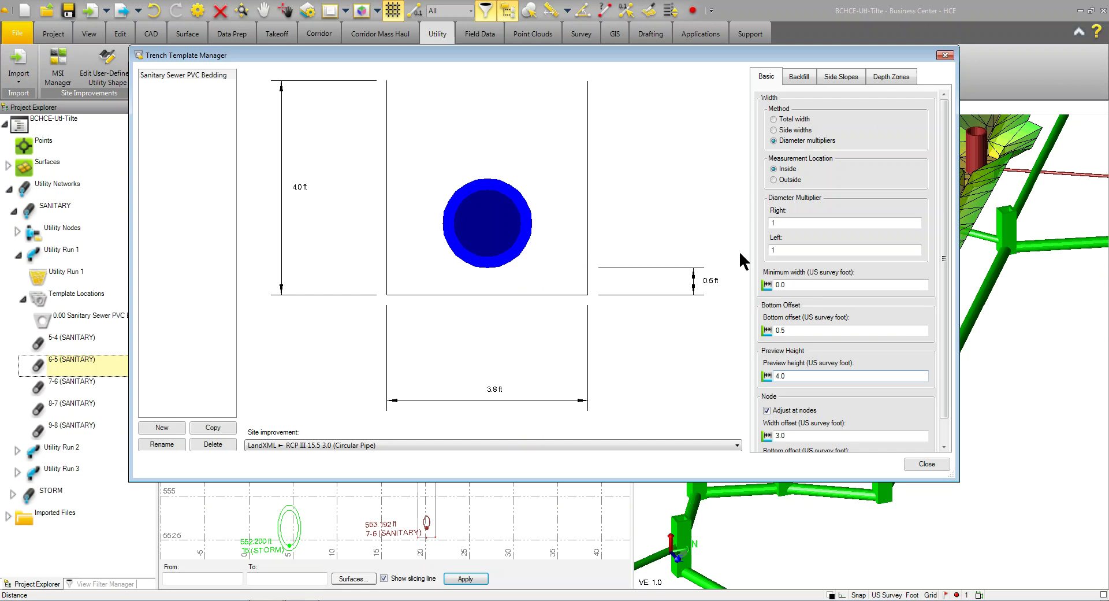
- Review the Backfill layers, then show the Side Slopes with 1.50:1 cutbacks
{"action": "left_click", "coordinate": [799, 77]}
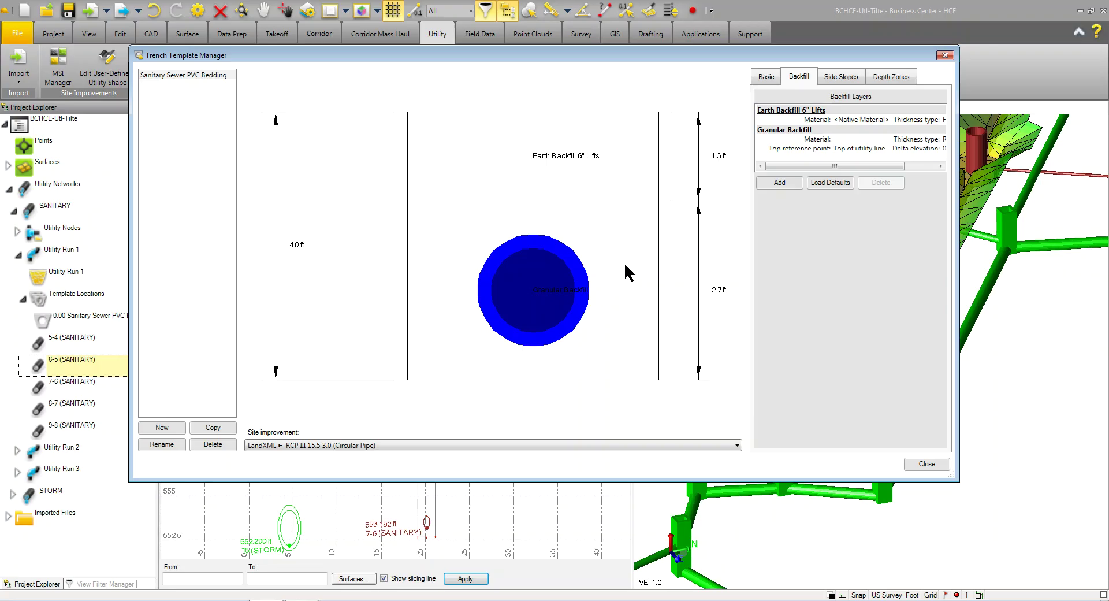
{"action": "left_click", "coordinate": [839, 79]}
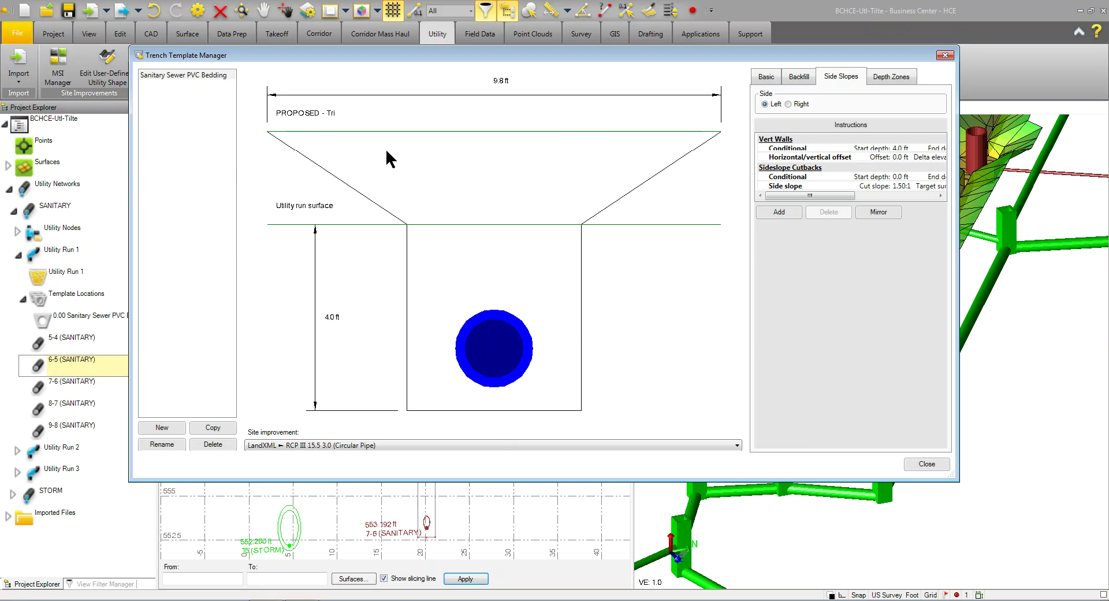
- Add and save a 0 to 3.3 ft depth zone with unit cost 100
{"action": "left_click", "coordinate": [893, 78]}
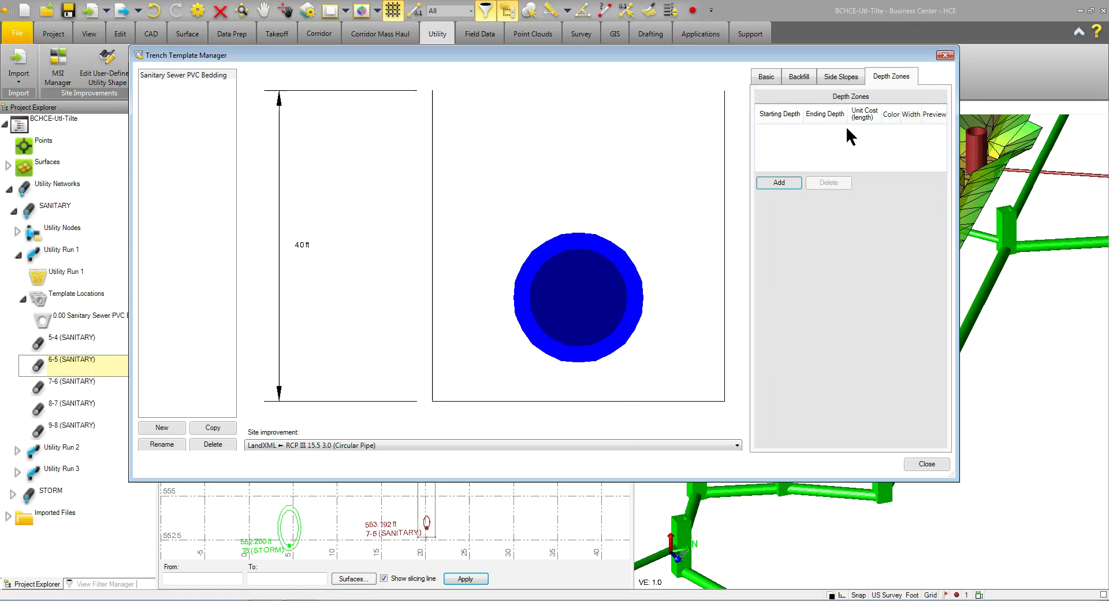
{"action": "left_click", "coordinate": [785, 182]}
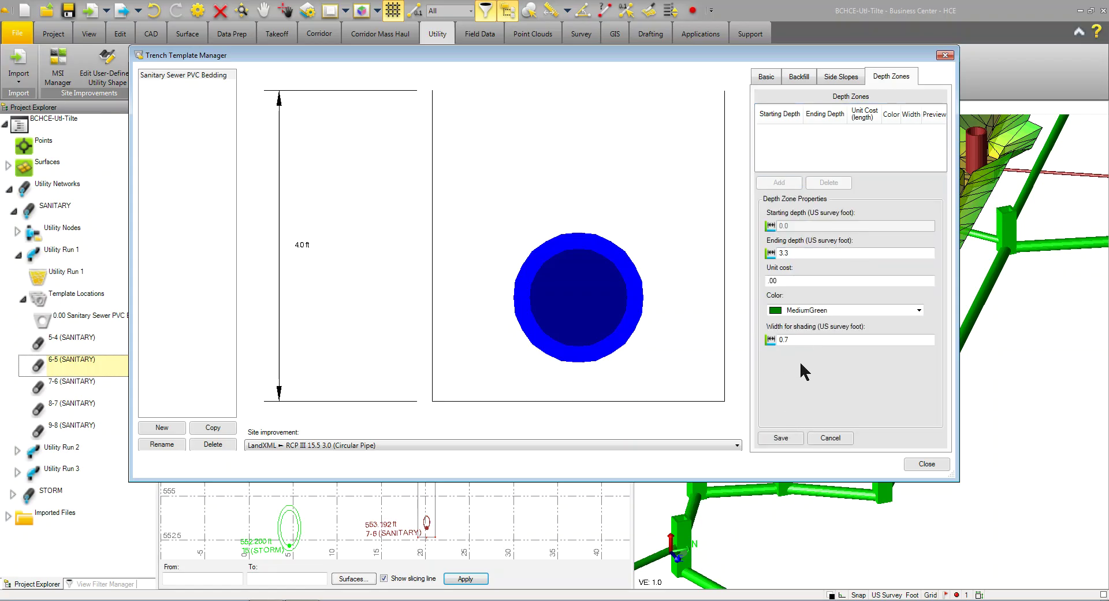
{"action": "left_click", "coordinate": [781, 438]}
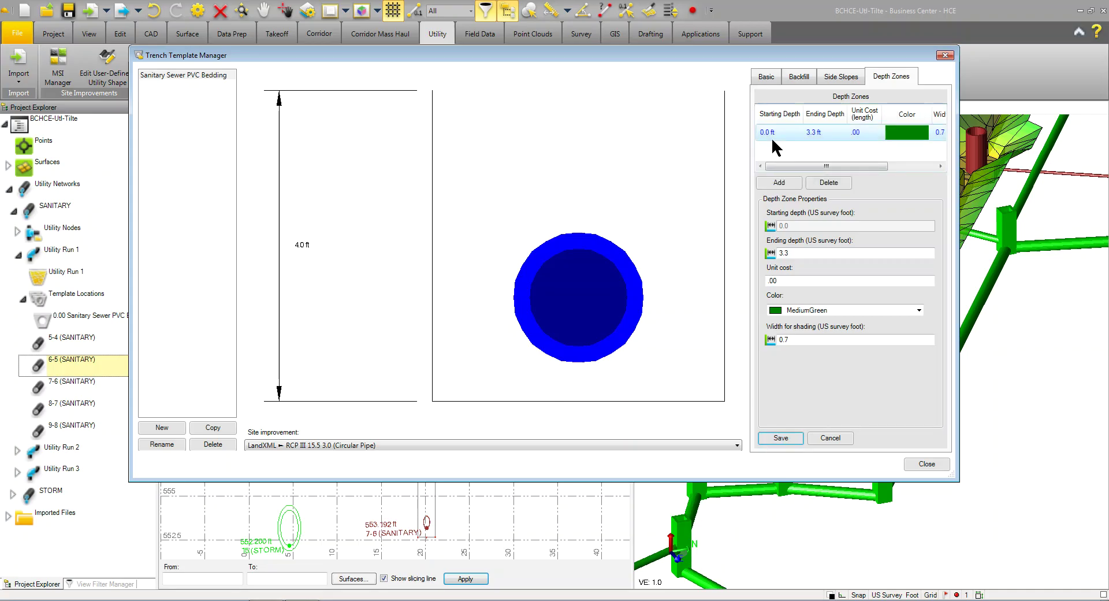
{"action": "left_click", "coordinate": [826, 281]}
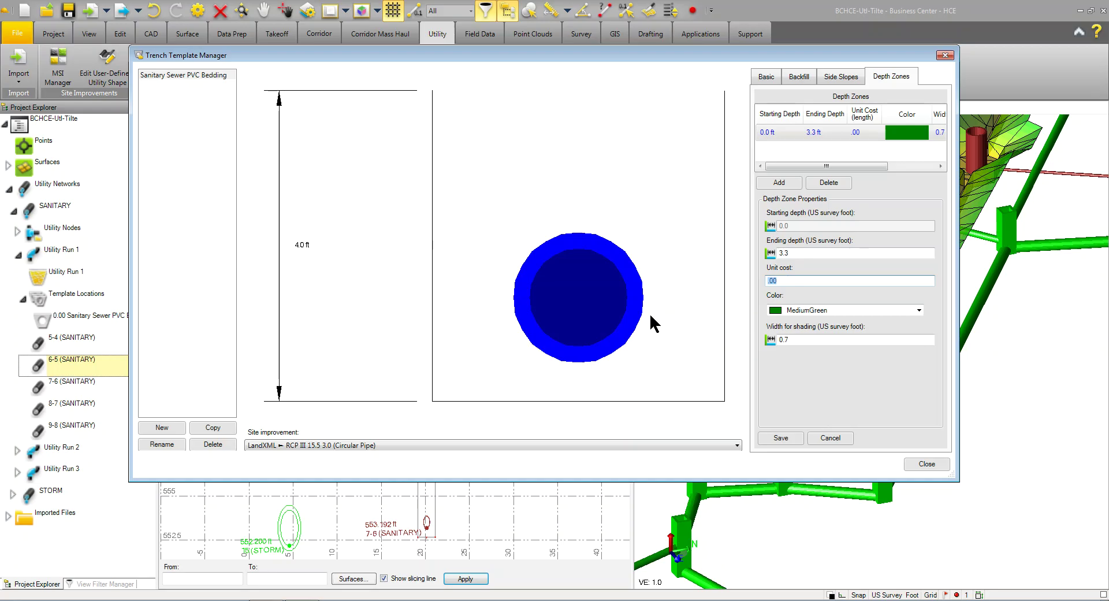
{"action": "type", "text": "100"}
{"action": "left_click", "coordinate": [780, 437]}
- Add a 3.3 to 6.6 ft orange depth zone with unit cost 200, save, and close the manager
{"action": "left_click", "coordinate": [777, 184]}
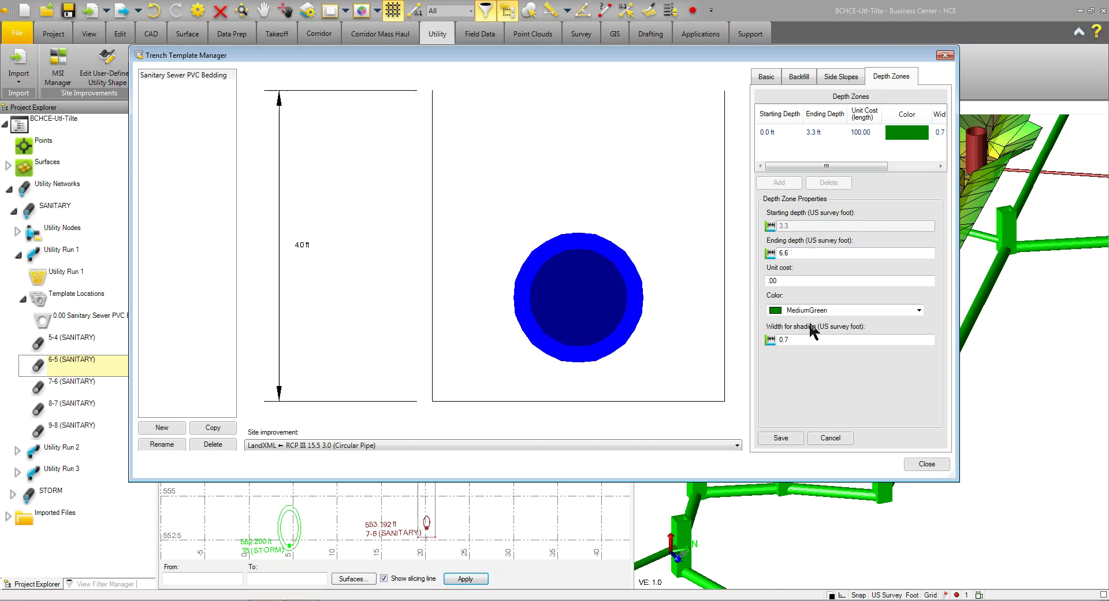
{"action": "left_click", "coordinate": [806, 310]}
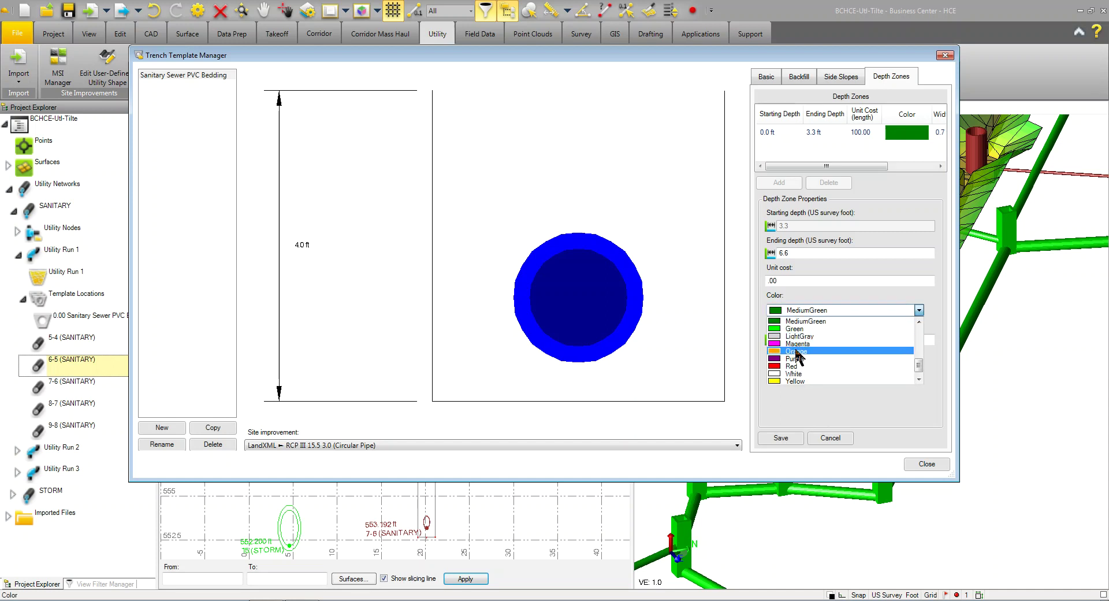
{"action": "left_click", "coordinate": [797, 350]}
{"action": "left_click", "coordinate": [783, 280]}
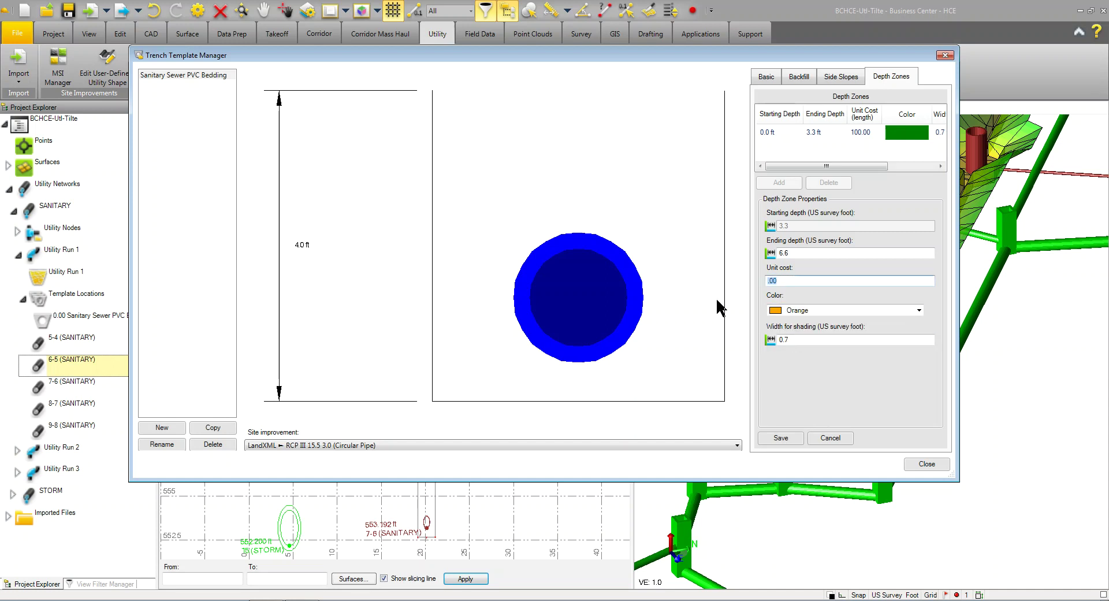
{"action": "type", "text": "200"}
{"action": "left_click", "coordinate": [792, 437]}
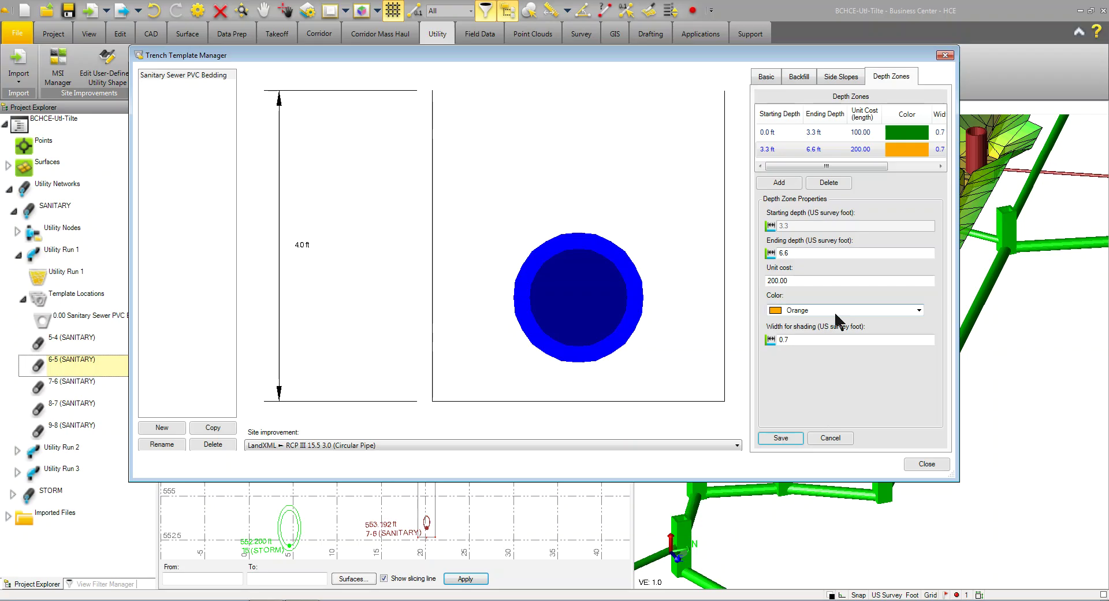
{"action": "left_click", "coordinate": [927, 465]}
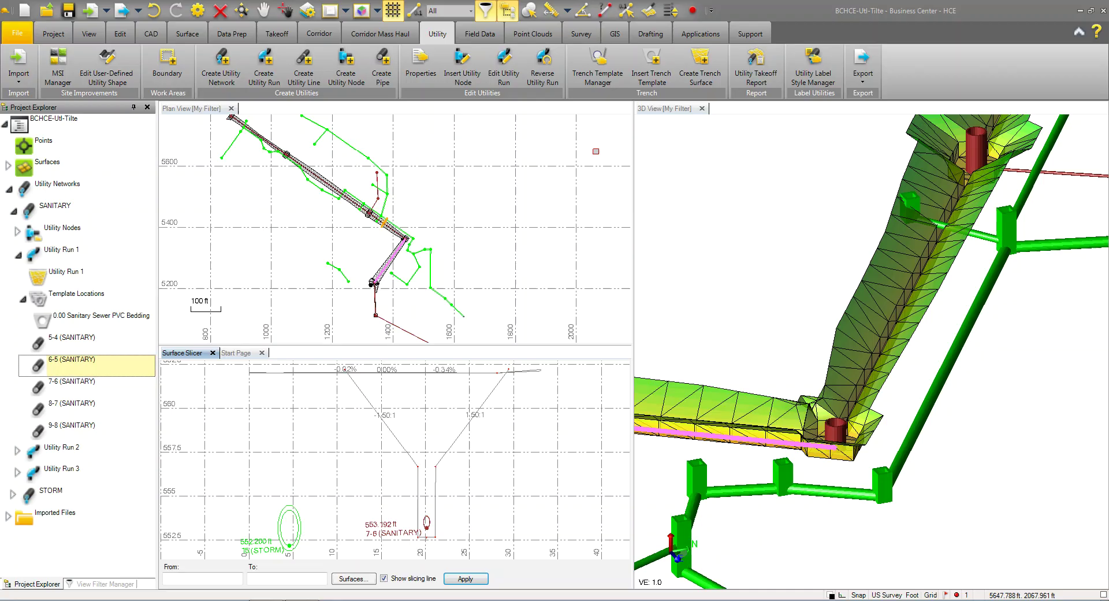
- Start Insert Trench Template, collapse Utility Run 1's template locations, and expand and select Utility Run 2
{"action": "left_click", "coordinate": [662, 70]}
{"action": "left_click", "coordinate": [23, 297]}
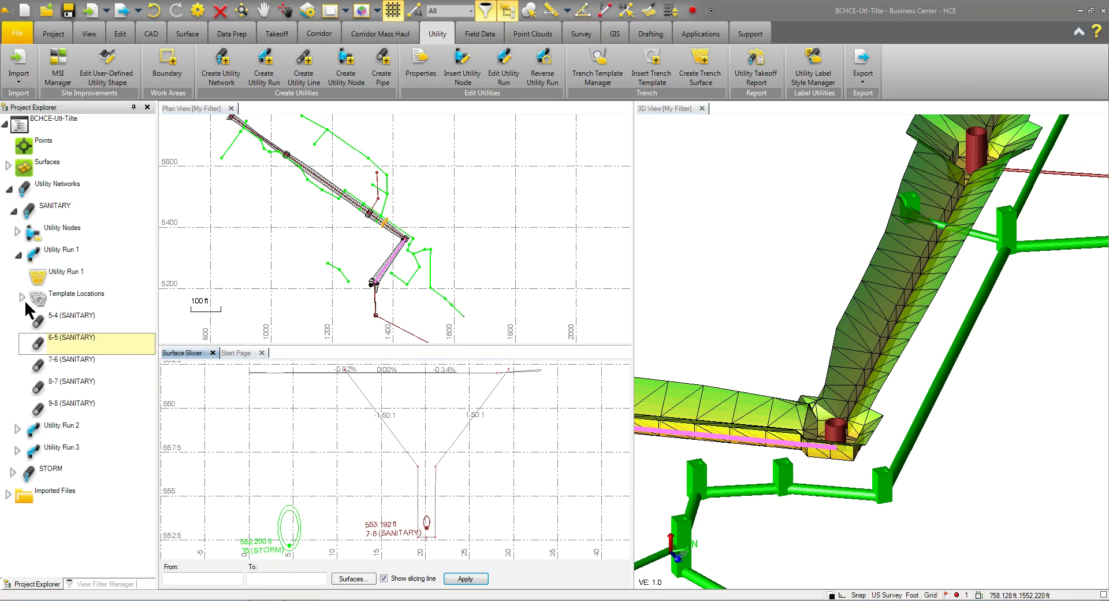
{"action": "left_click", "coordinate": [17, 429]}
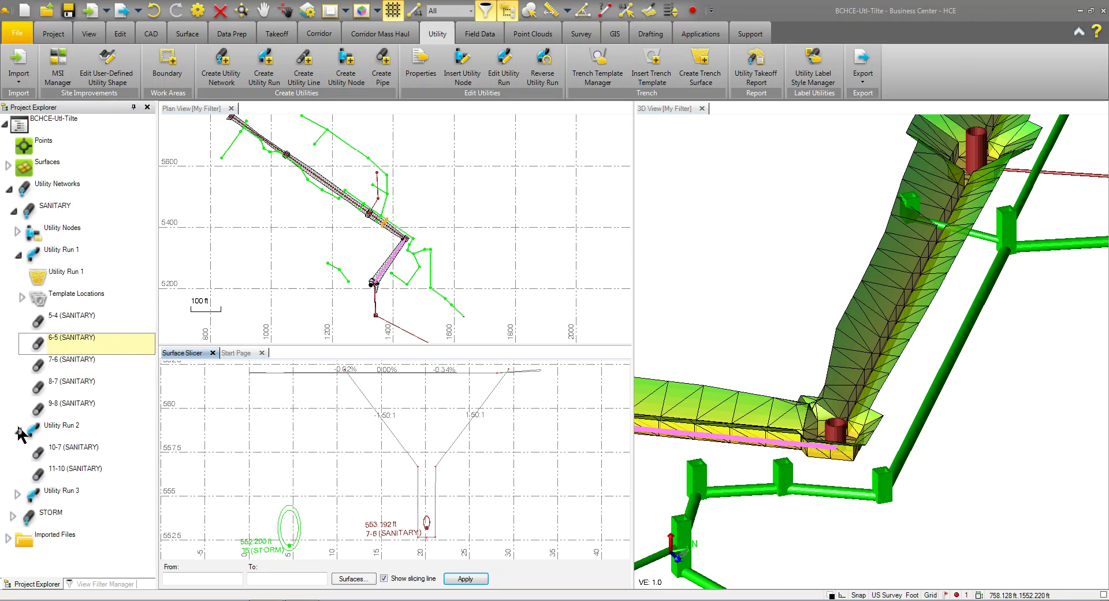
{"action": "left_click", "coordinate": [63, 427]}
- Apply Sanitary Sewer PVC Bedding to Utility Run 2 from station 0.00 with Adjust at nodes enabled
{"action": "left_click", "coordinate": [646, 73]}
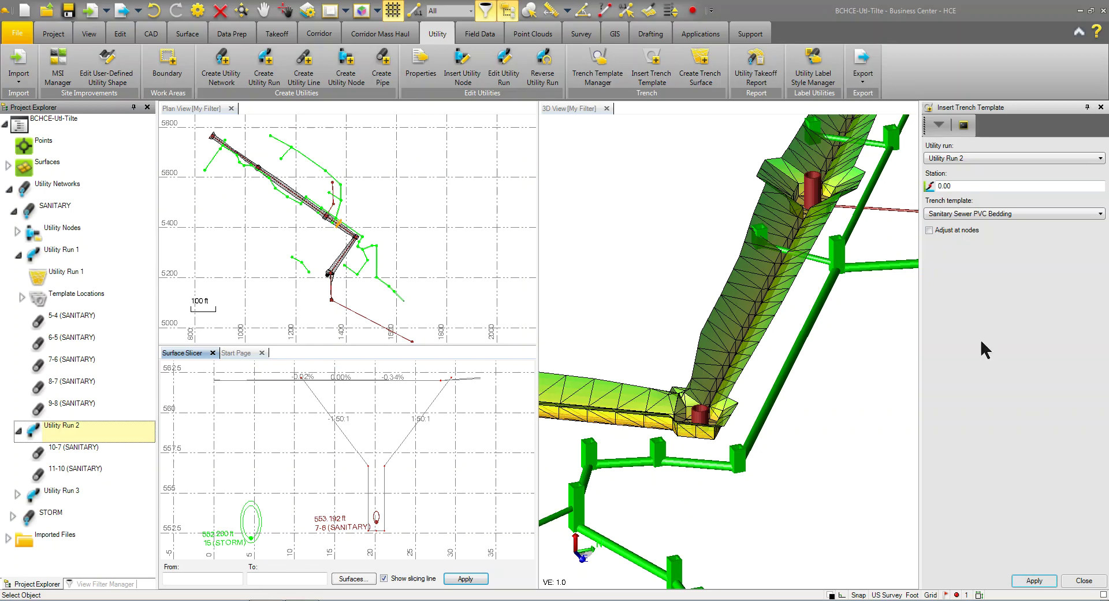
{"action": "left_click", "coordinate": [929, 229]}
{"action": "left_click", "coordinate": [1042, 584]}
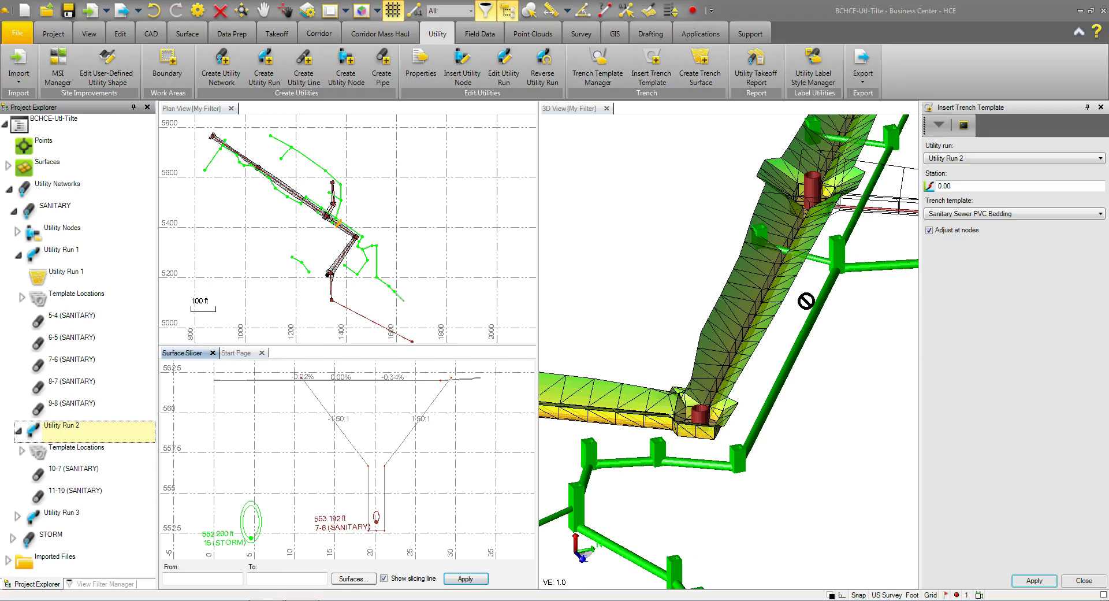
{"action": "scroll", "coordinate": [806, 286], "scroll_direction": "down", "scroll_amount": 3}
{"action": "scroll", "coordinate": [816, 279], "scroll_direction": "up", "scroll_amount": 3}
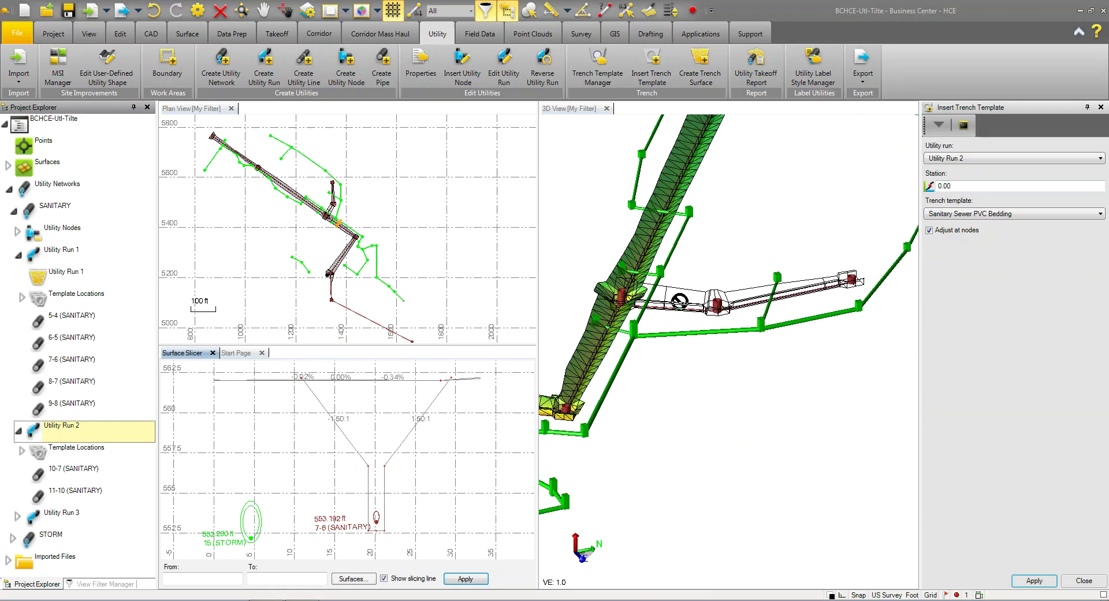
{"action": "scroll", "coordinate": [673, 314], "scroll_direction": "up", "scroll_amount": 4}
{"action": "scroll", "coordinate": [678, 325], "scroll_direction": "down", "scroll_amount": 1}
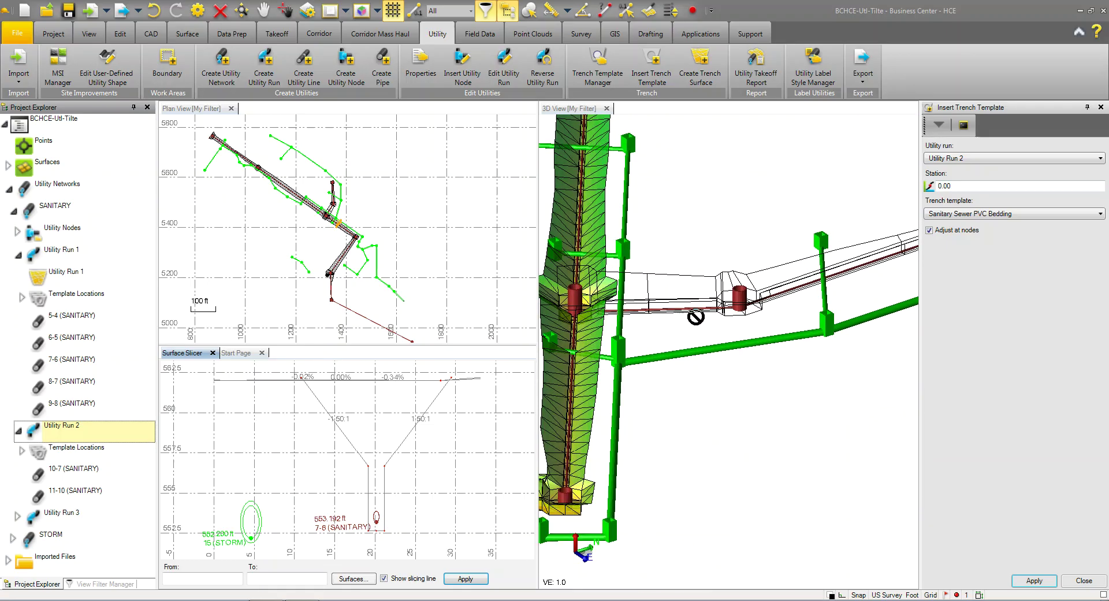
{"action": "scroll", "coordinate": [693, 316], "scroll_direction": "down", "scroll_amount": 1}
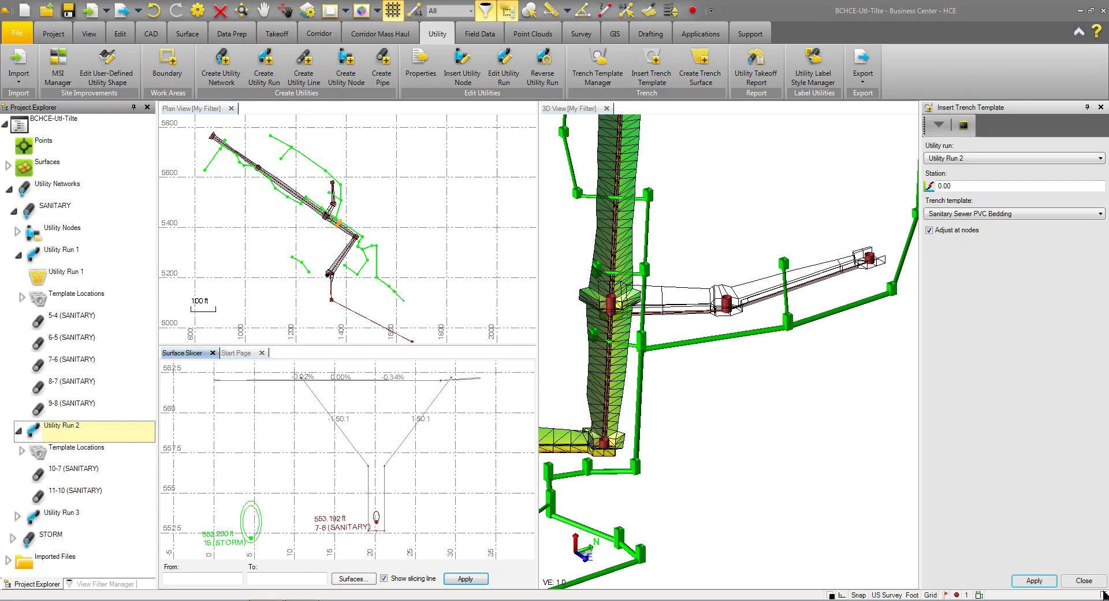
- Close the insert panel, create Utility Run 2's trench surface, and orbit the 3D view to inspect it
{"action": "left_click", "coordinate": [1084, 580]}
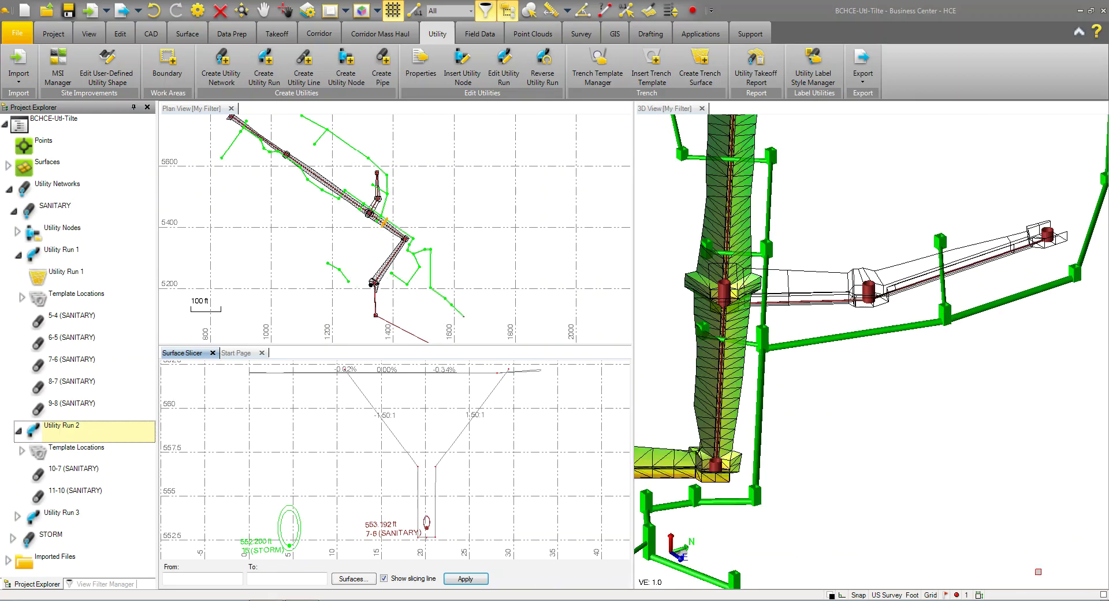
{"action": "left_click", "coordinate": [701, 66]}
{"action": "middle_click_drag", "start_coordinate": [775, 298], "coordinate": [822, 314]}
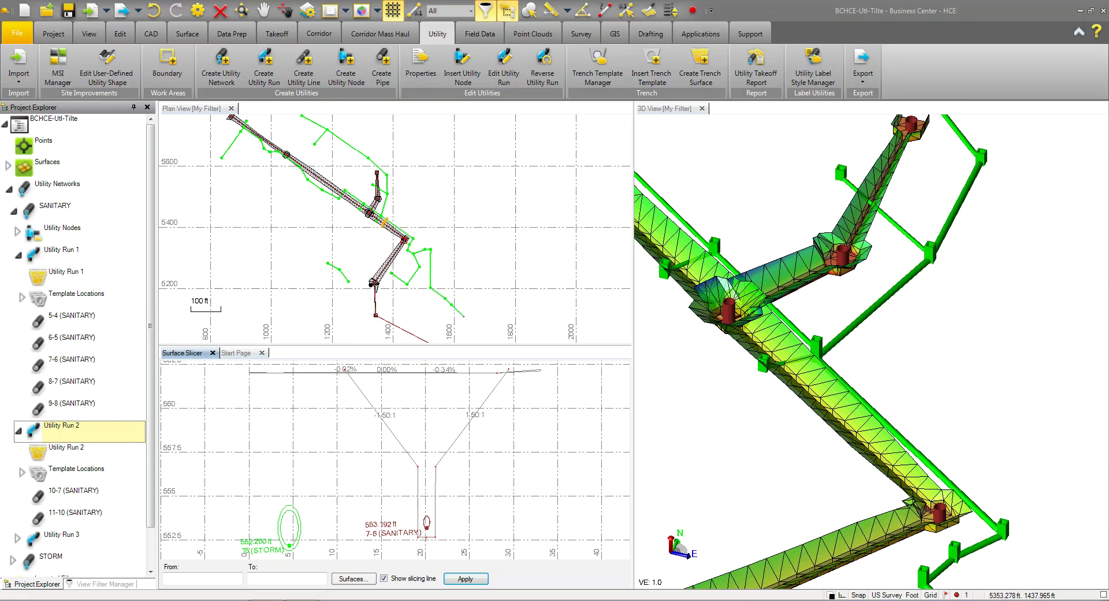
- Switch the ribbon to the Field Data tab, keeping Utility Run 2's trench surface in the 3D view
{"action": "left_click", "coordinate": [483, 36]}
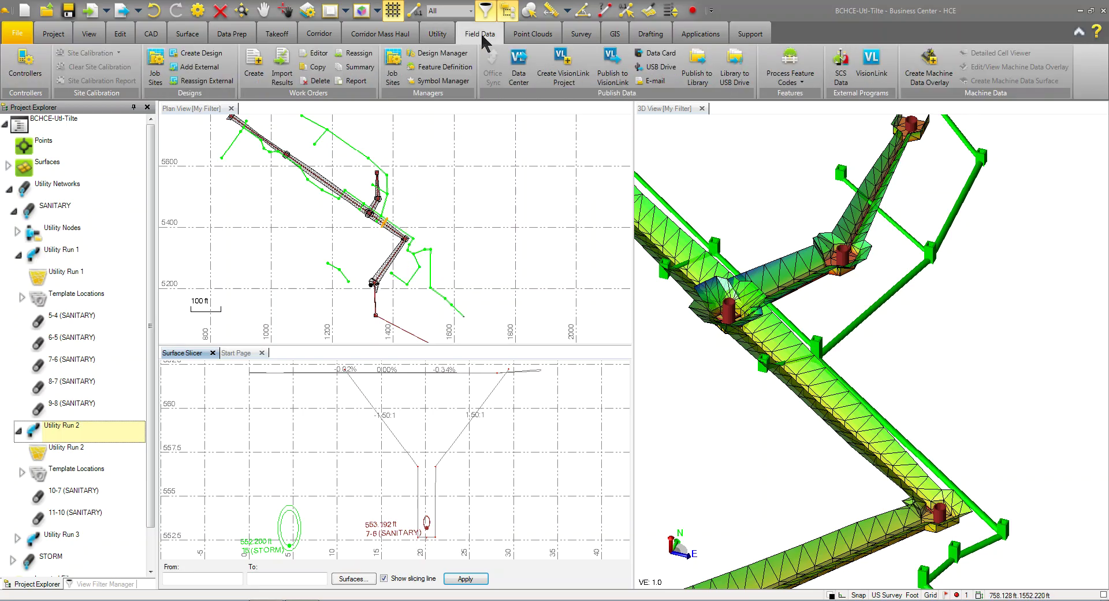